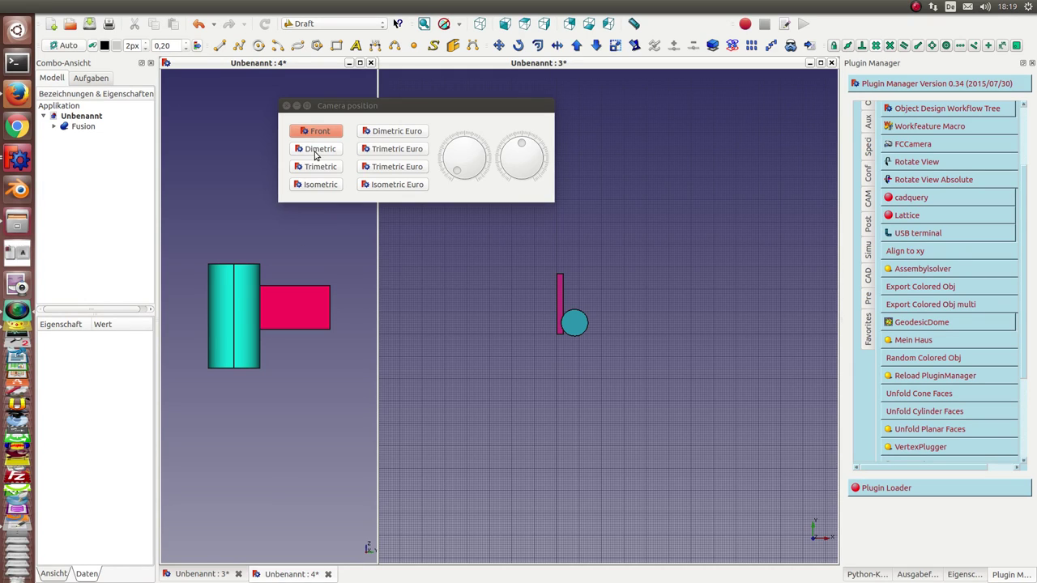
- Create a 2D projection of the fused solid from the Dimetric camera position
{"action": "left_click", "coordinate": [280, 310]}
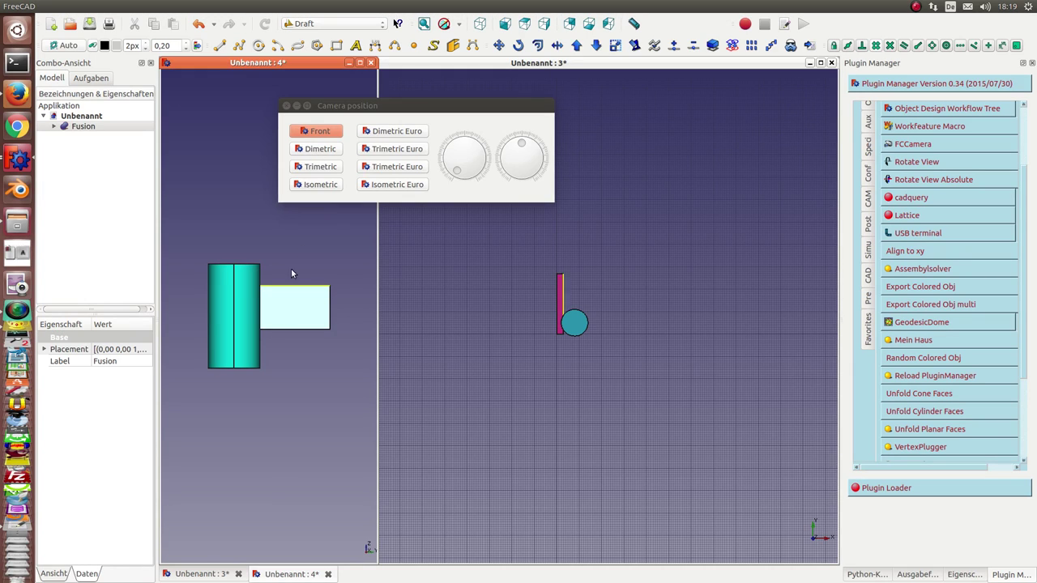
{"action": "left_click", "coordinate": [315, 155]}
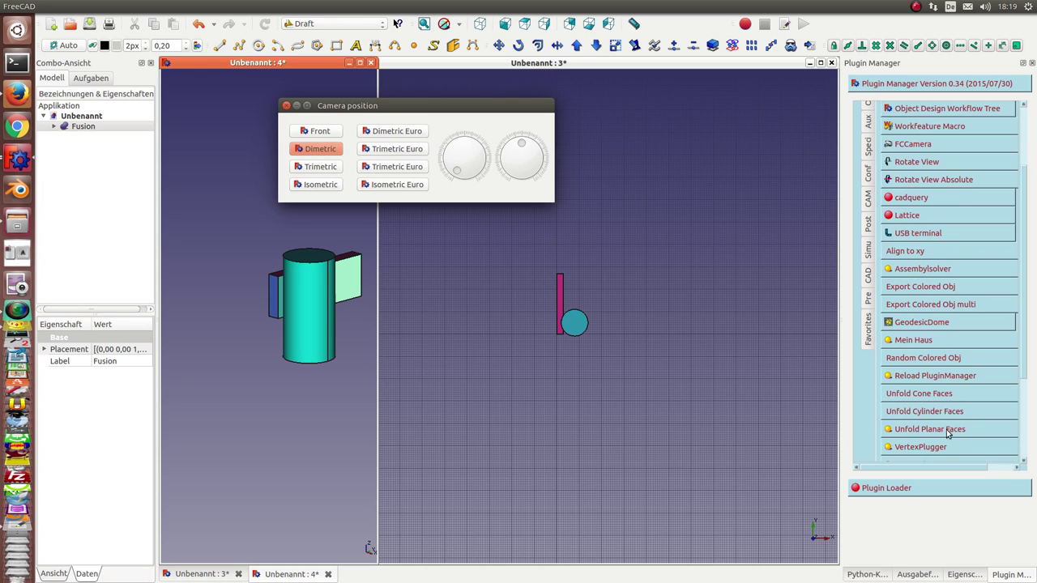
{"action": "scroll", "coordinate": [948, 392], "scroll_direction": "down", "scroll_amount": 2}
{"action": "scroll", "coordinate": [946, 389], "scroll_direction": "down", "scroll_amount": 3}
{"action": "scroll", "coordinate": [946, 390], "scroll_direction": "down", "scroll_amount": 1}
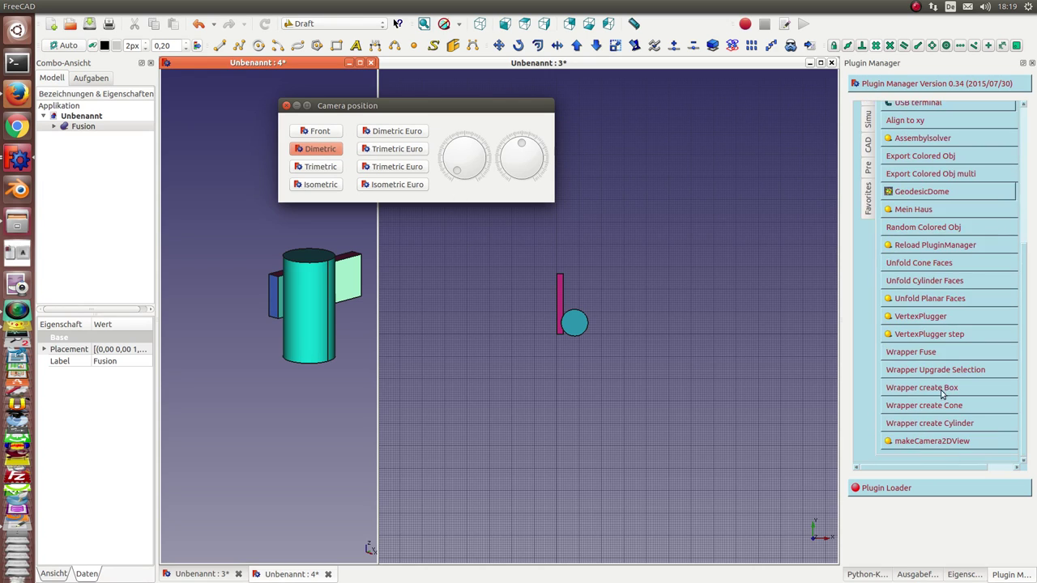
{"action": "left_click", "coordinate": [917, 444]}
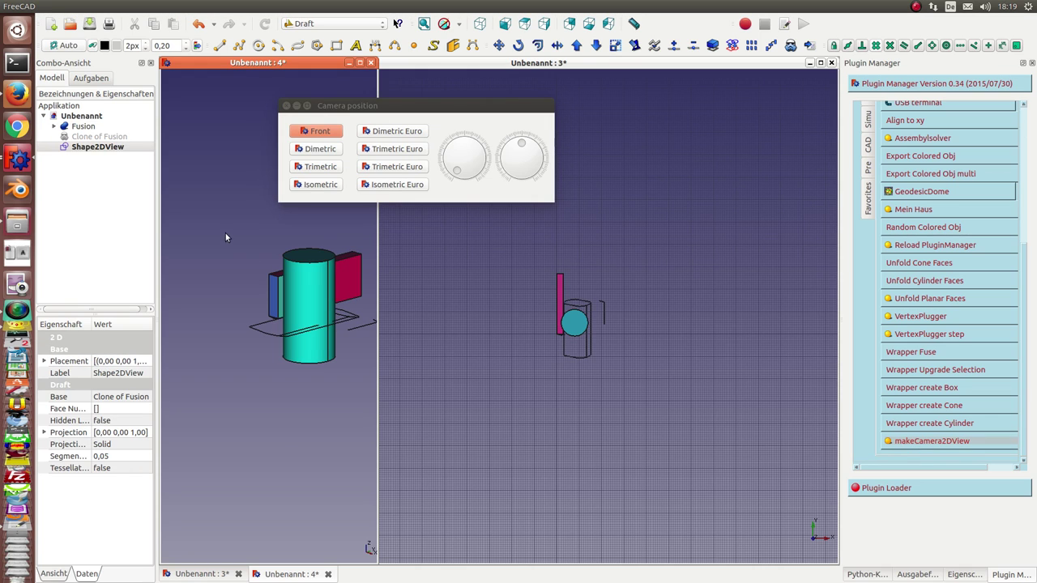
- Add 2D projections of the Fusion from the Trimetric and Isometric camera positions
{"action": "left_click", "coordinate": [311, 294]}
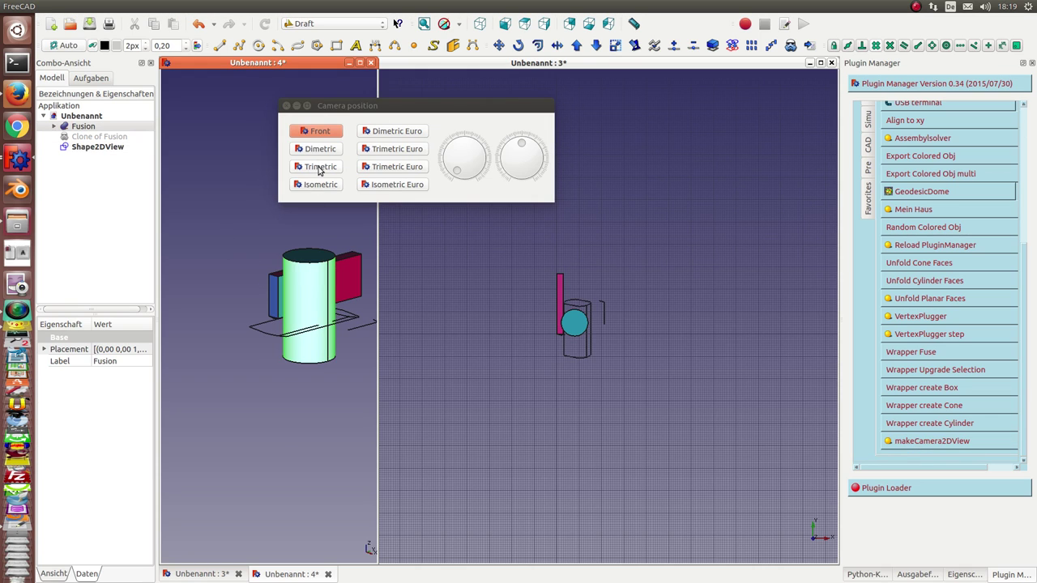
{"action": "left_click", "coordinate": [320, 168]}
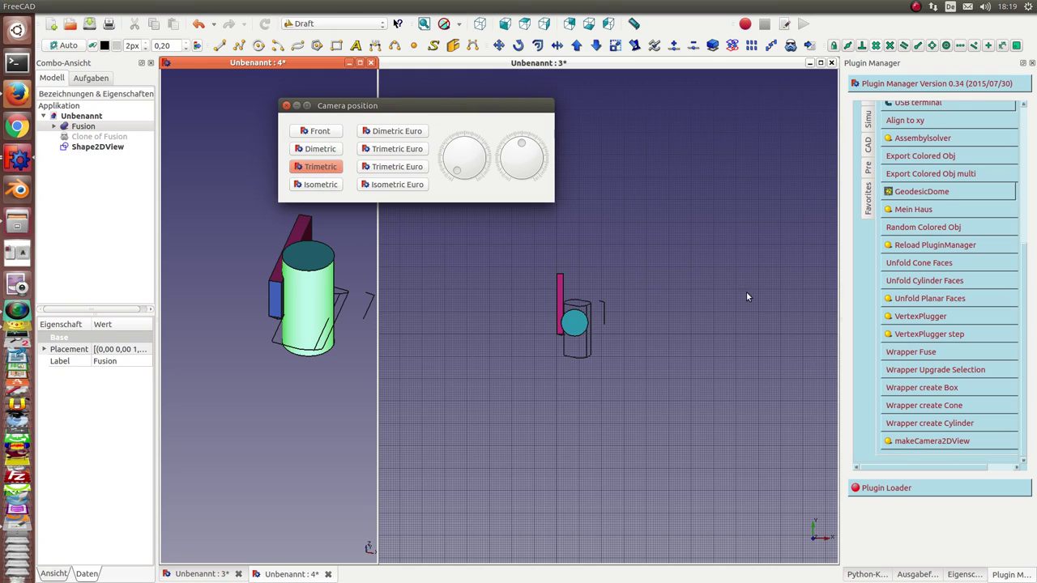
{"action": "left_click", "coordinate": [932, 441]}
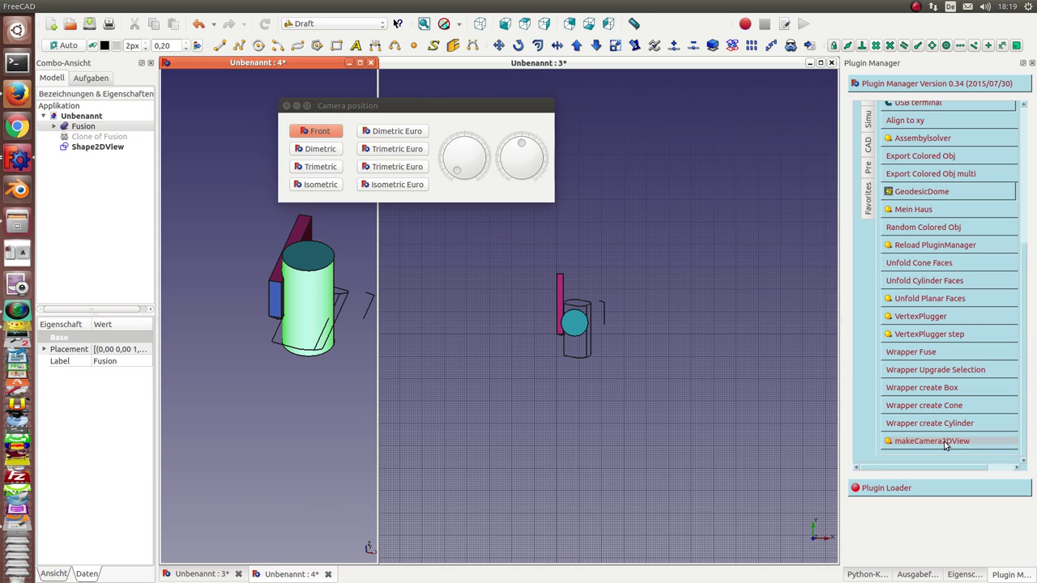
{"action": "left_click", "coordinate": [306, 192]}
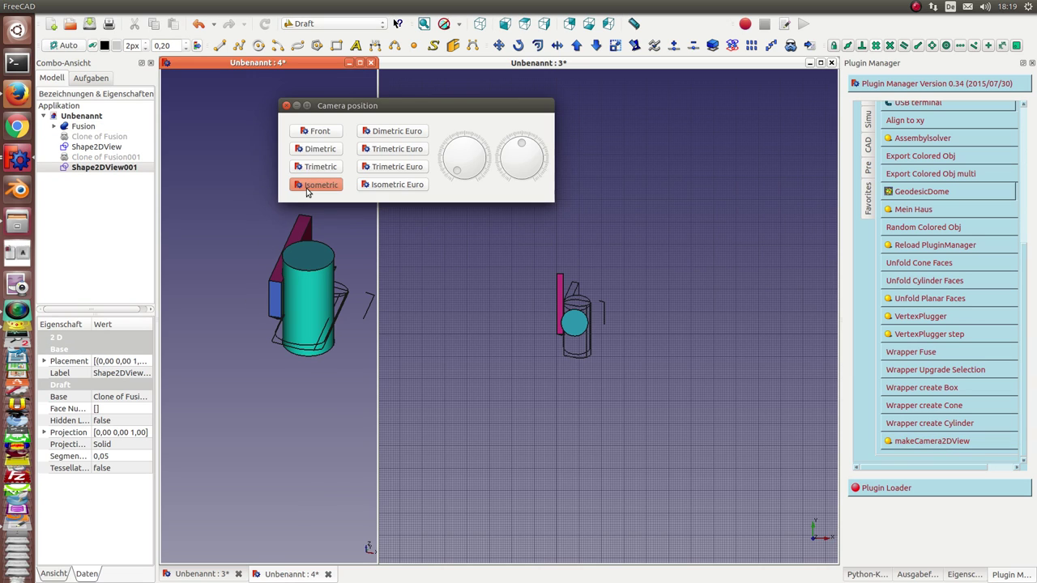
{"action": "left_click", "coordinate": [312, 324]}
{"action": "left_click", "coordinate": [919, 442]}
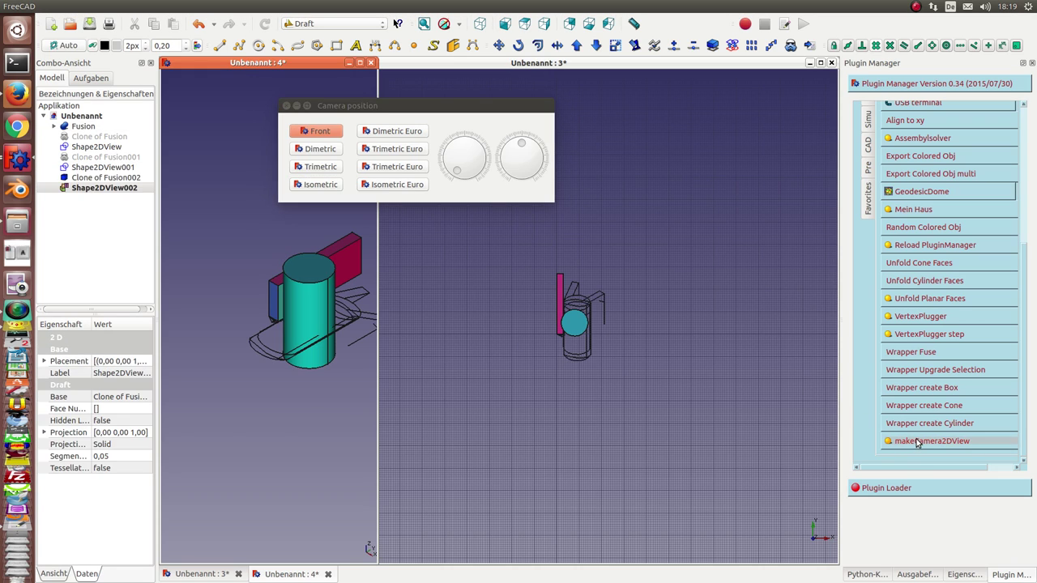
{"action": "left_click", "coordinate": [313, 306]}
- Project the Fusion from the Dimetric Euro and the first Trimetric Euro camera angles
{"action": "left_click", "coordinate": [378, 132]}
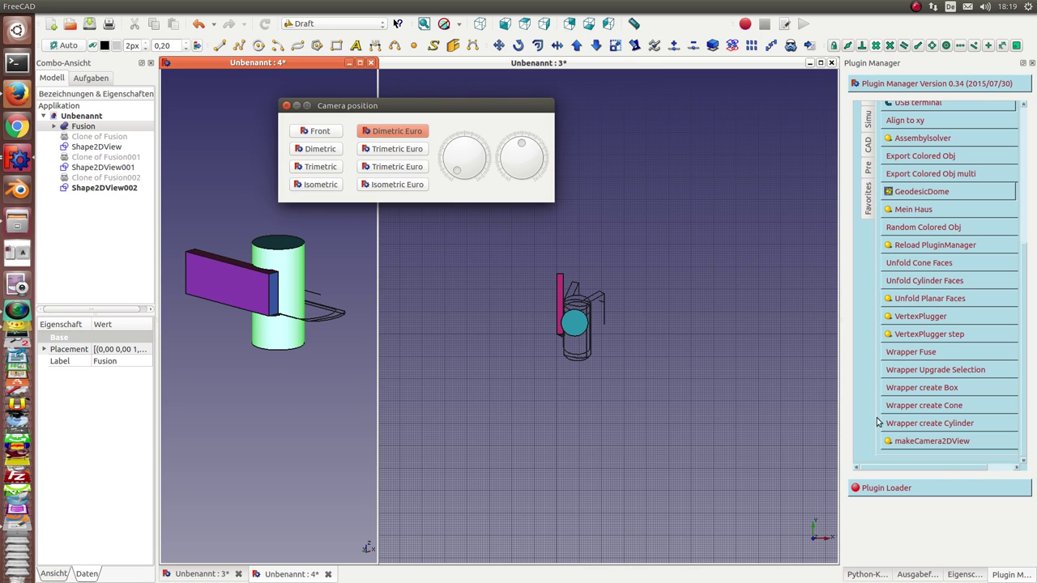
{"action": "left_click", "coordinate": [911, 442]}
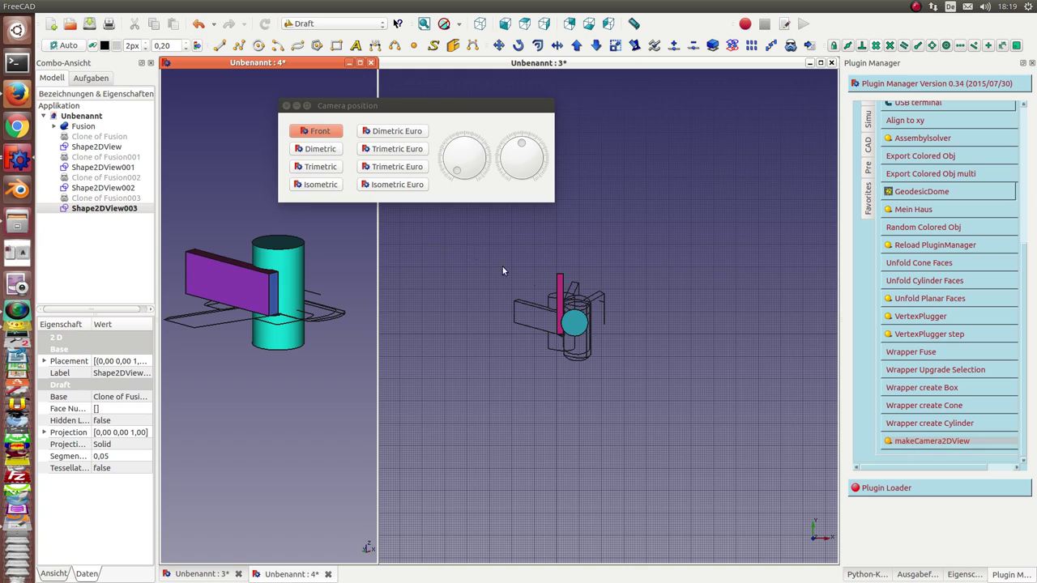
{"action": "left_click", "coordinate": [285, 271]}
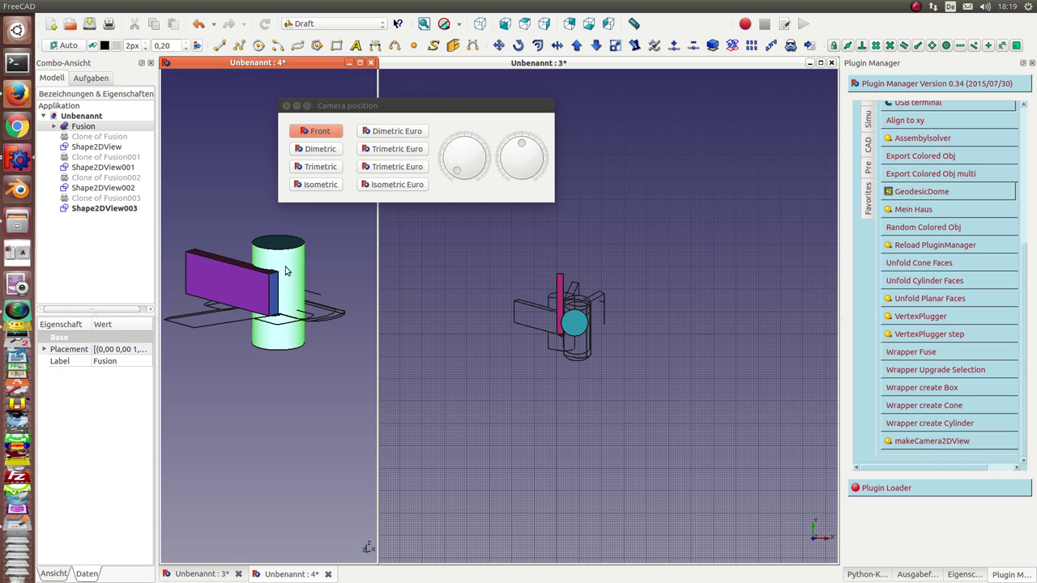
{"action": "left_click", "coordinate": [394, 150]}
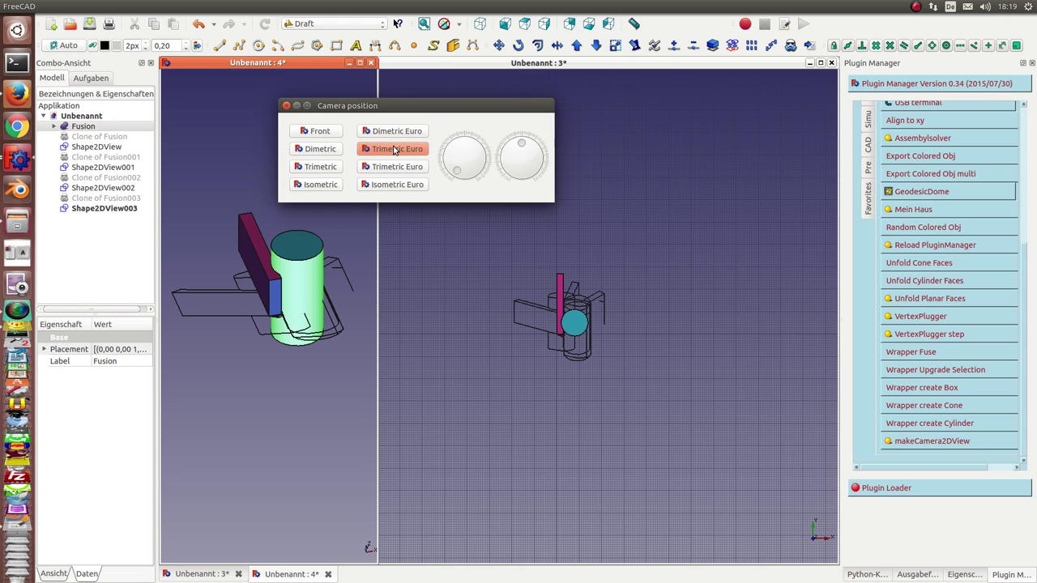
{"action": "left_click", "coordinate": [901, 443]}
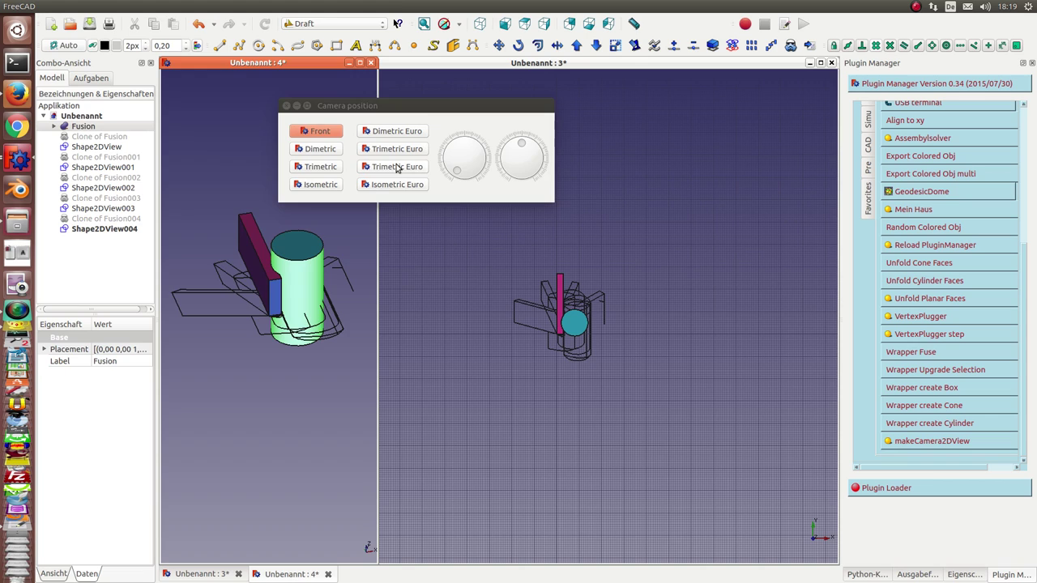
- Project the Fusion from the second Trimetric Euro and the Isometric Euro angles
{"action": "left_click", "coordinate": [397, 167]}
{"action": "left_click", "coordinate": [907, 443]}
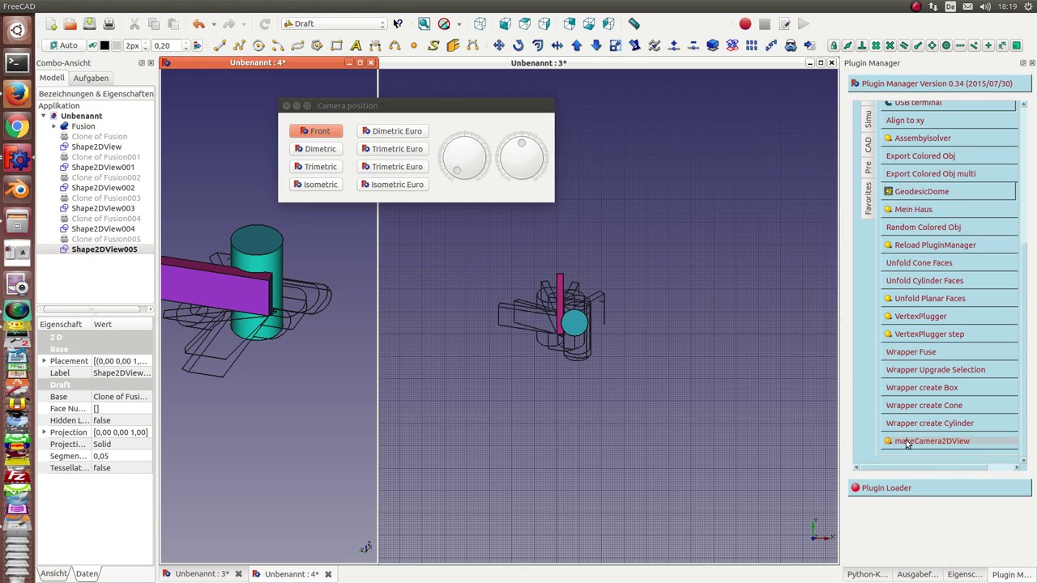
{"action": "left_click", "coordinate": [226, 301]}
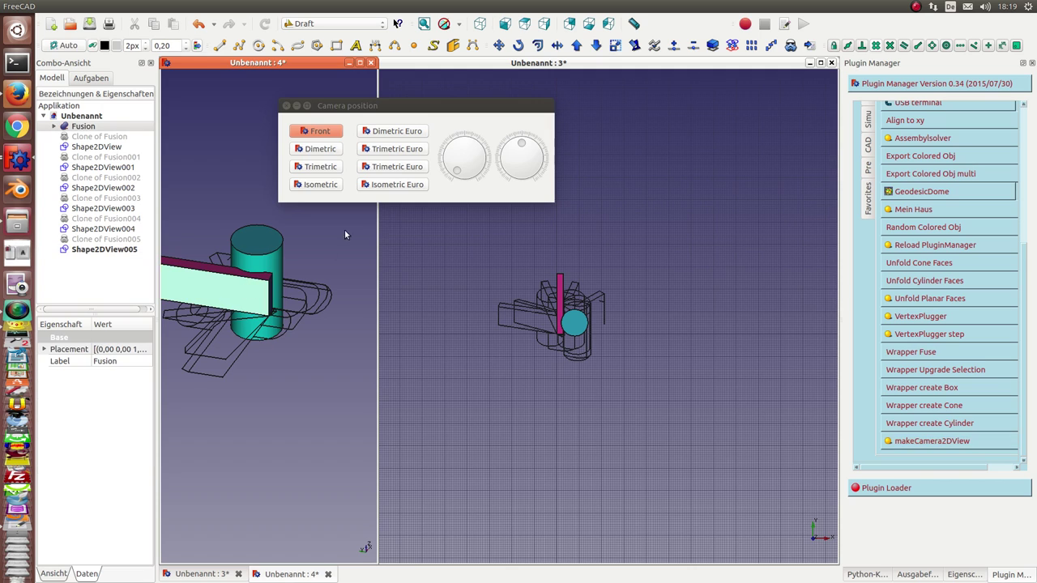
{"action": "left_click", "coordinate": [405, 186]}
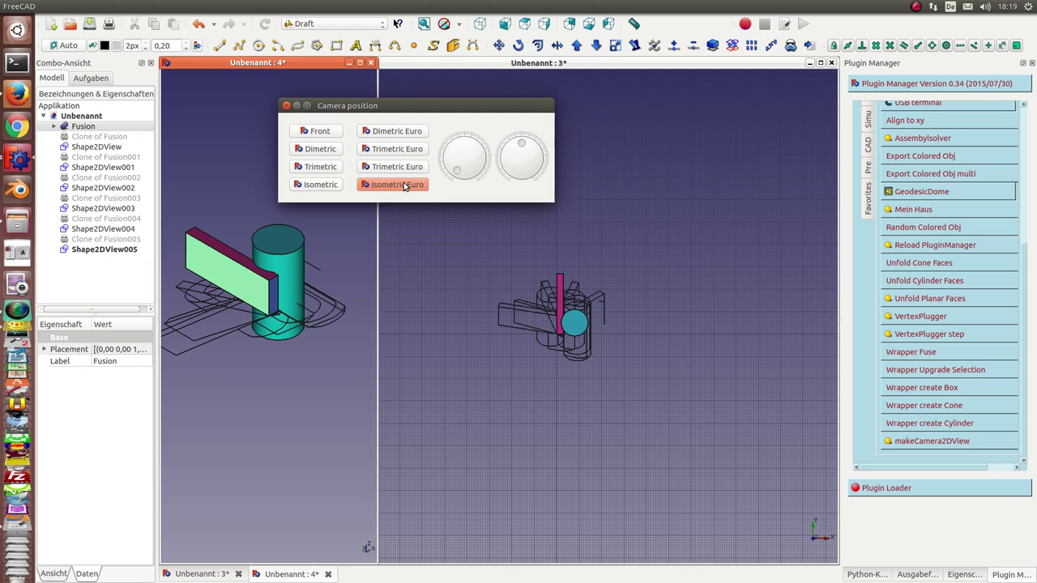
{"action": "left_click", "coordinate": [920, 442]}
- Hide the Fusion solid with Space
{"action": "left_click_drag", "start_coordinate": [450, 114], "coordinate": [676, 81]}
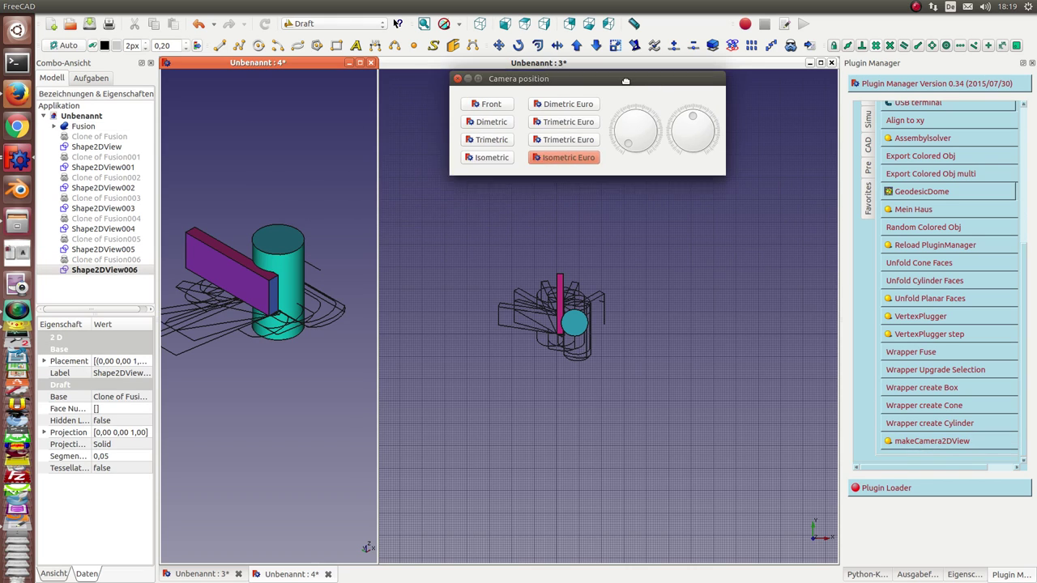
{"action": "left_click", "coordinate": [81, 128]}
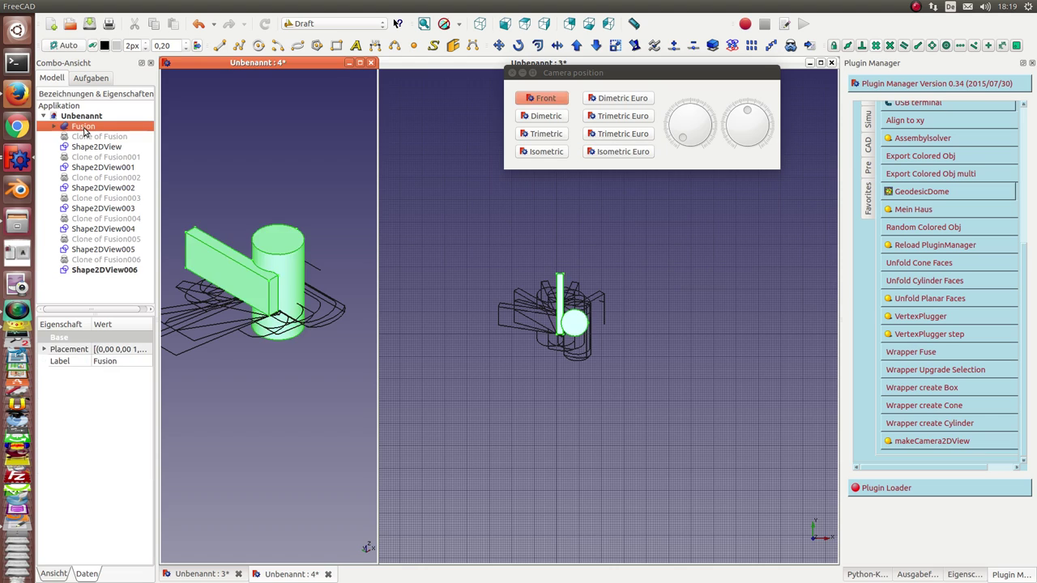
{"action": "key", "text": "space"}
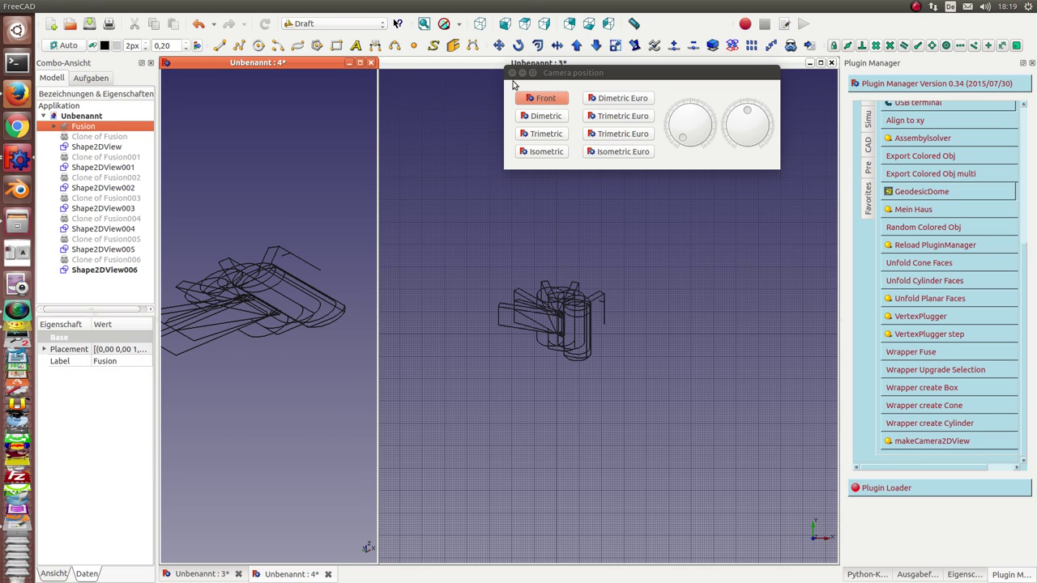
- Draft-move two projection views to the top of a left-hand column
{"action": "left_click", "coordinate": [502, 307]}
{"action": "left_click", "coordinate": [499, 46]}
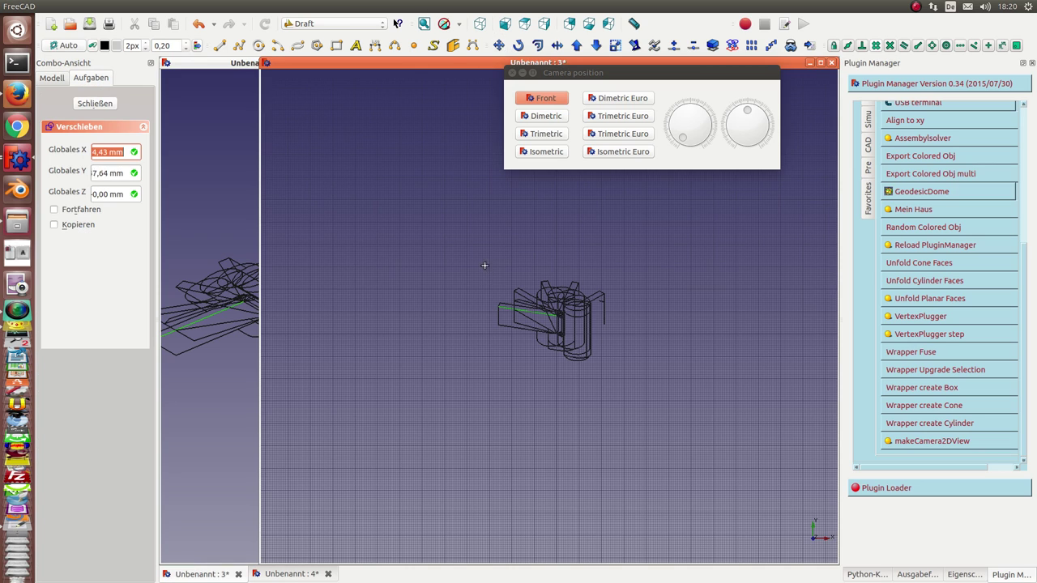
{"action": "left_click", "coordinate": [486, 298]}
{"action": "left_click", "coordinate": [343, 105]}
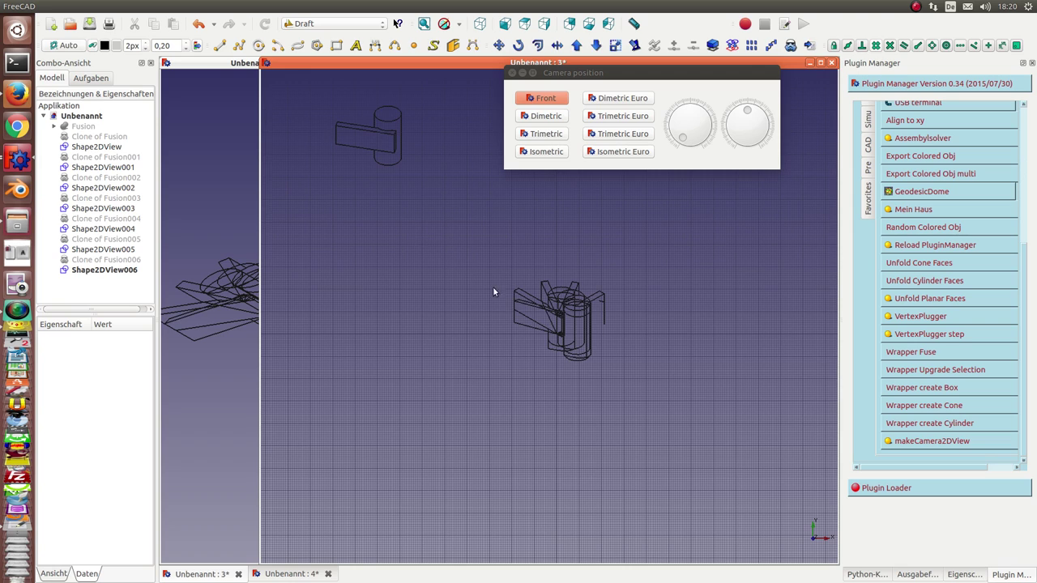
{"action": "left_click", "coordinate": [539, 325]}
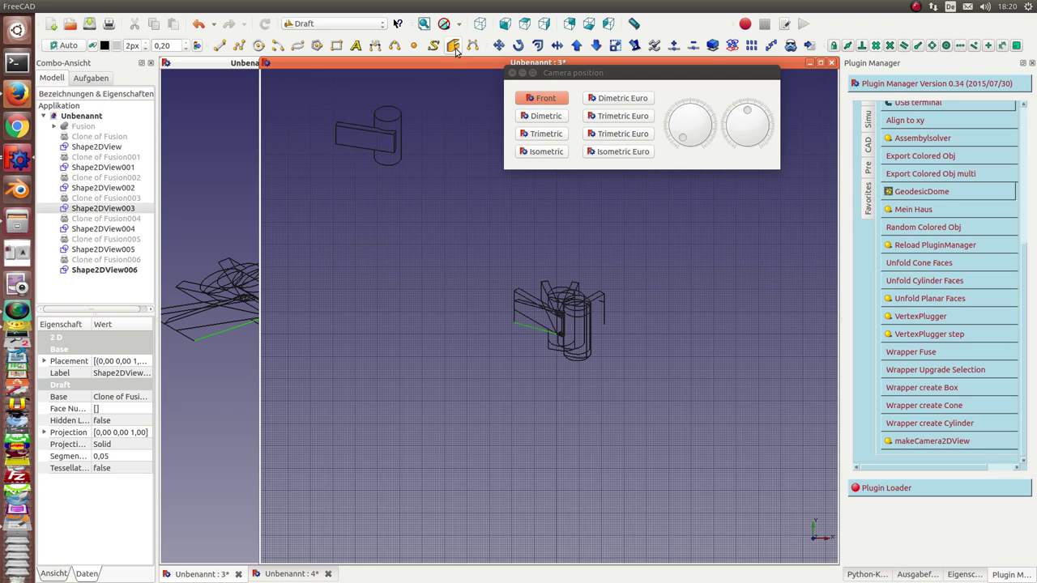
{"action": "left_click", "coordinate": [498, 46]}
{"action": "left_click", "coordinate": [495, 290]}
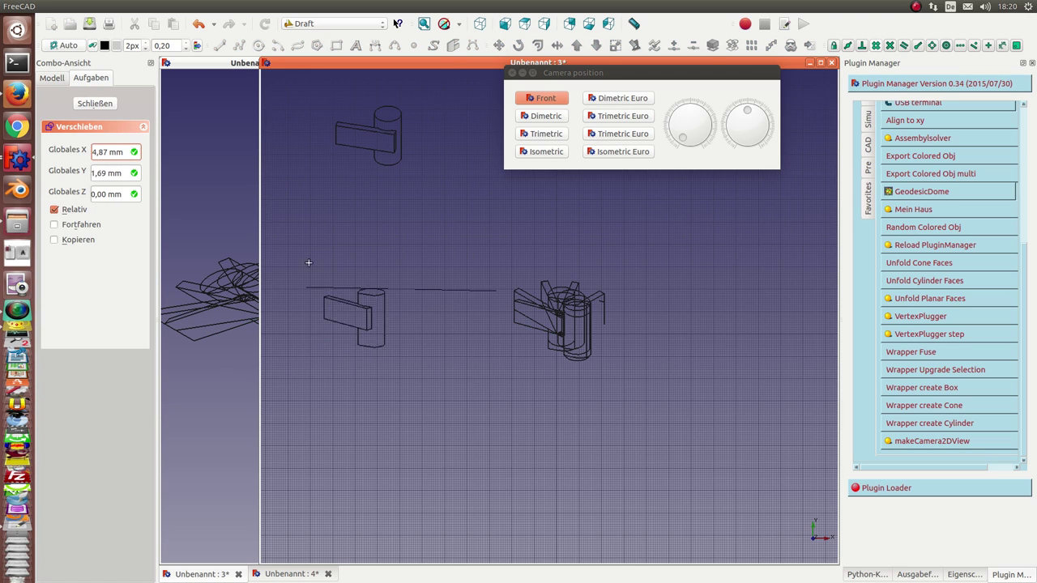
{"action": "left_click", "coordinate": [322, 219]}
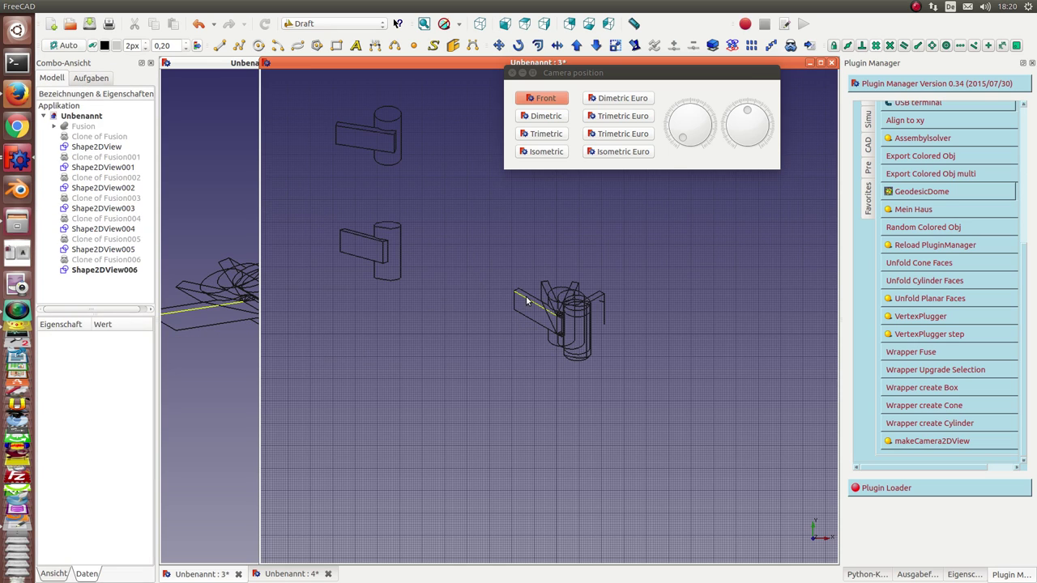
- Draft-move two more views, including Shape2DView004, into the third and bottom slots of the column
{"action": "left_click", "coordinate": [531, 302]}
{"action": "left_click", "coordinate": [497, 45]}
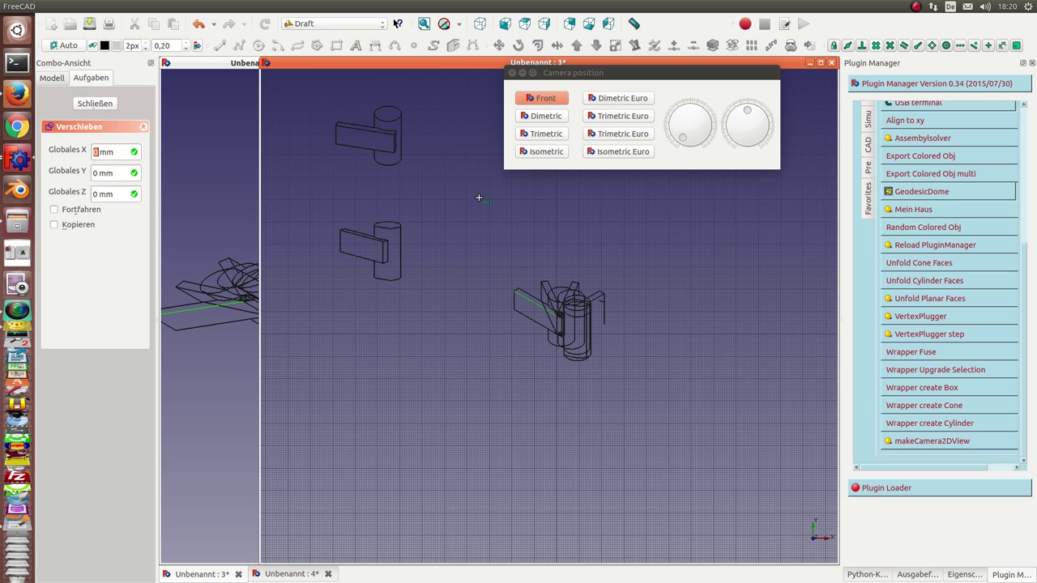
{"action": "left_click", "coordinate": [502, 290]}
{"action": "left_click", "coordinate": [327, 339]}
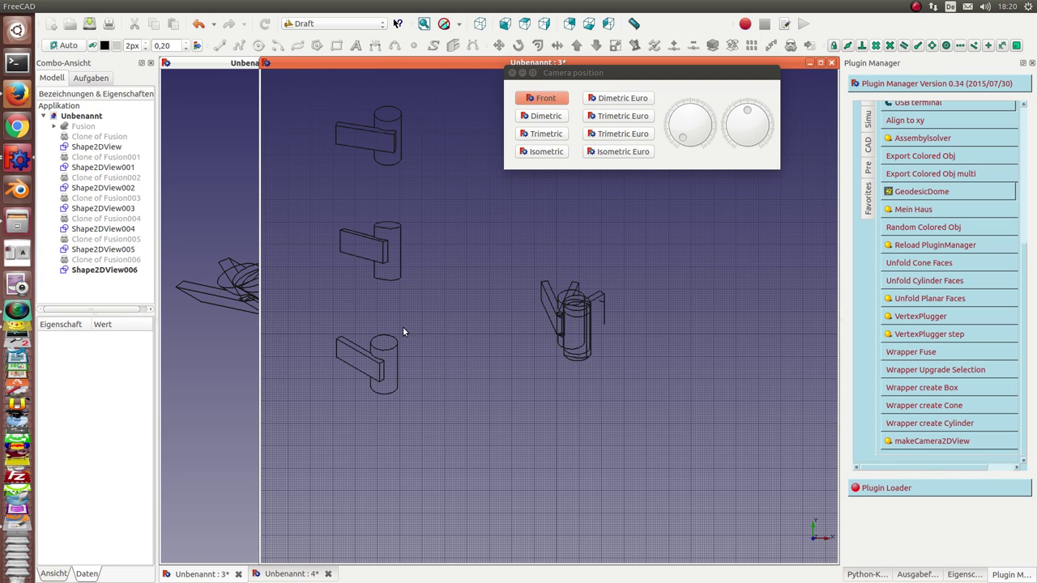
{"action": "left_click", "coordinate": [548, 302]}
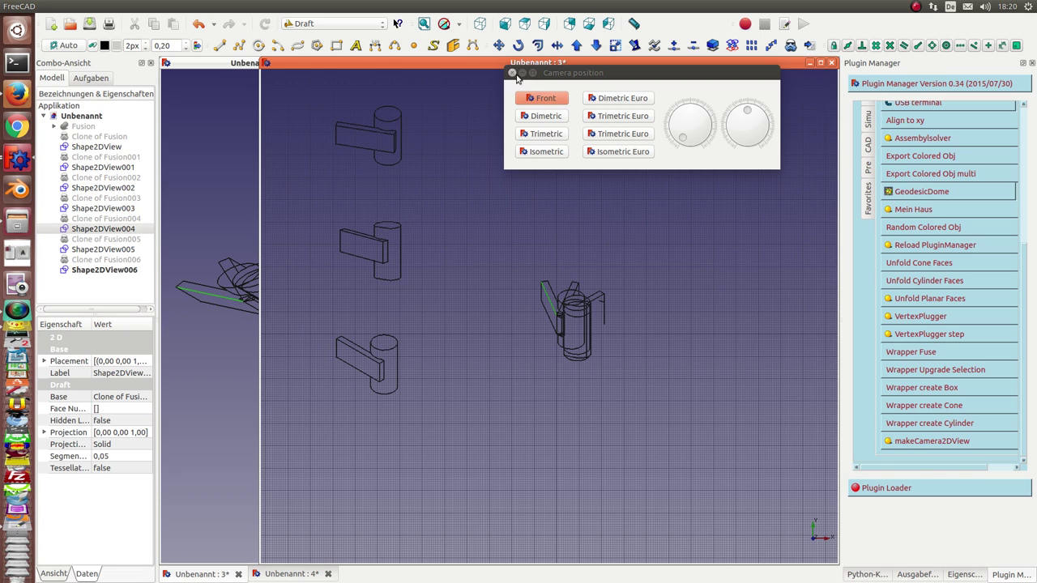
{"action": "left_click", "coordinate": [497, 45]}
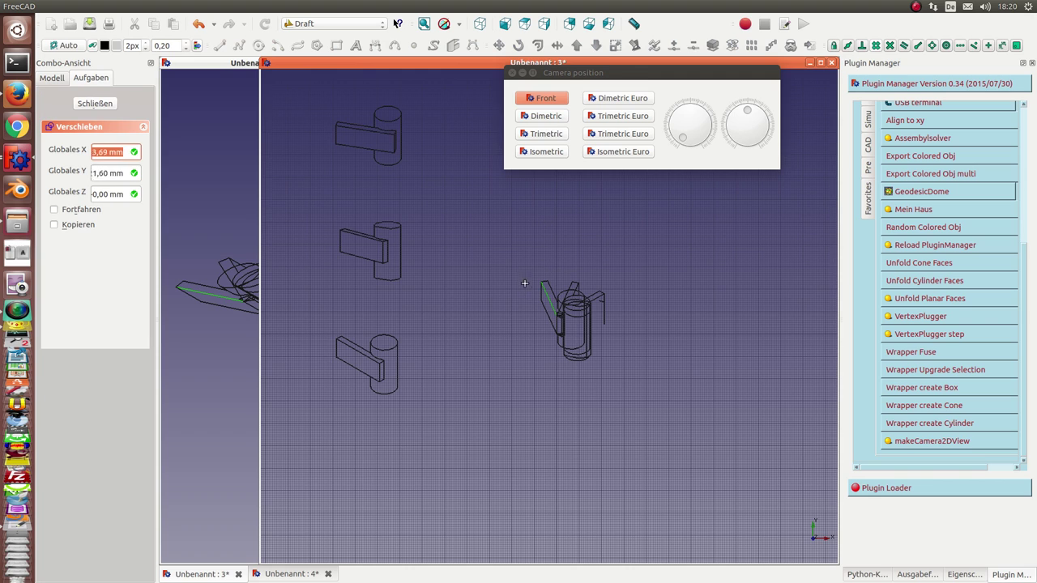
{"action": "left_click", "coordinate": [523, 281]}
{"action": "left_click", "coordinate": [341, 444]}
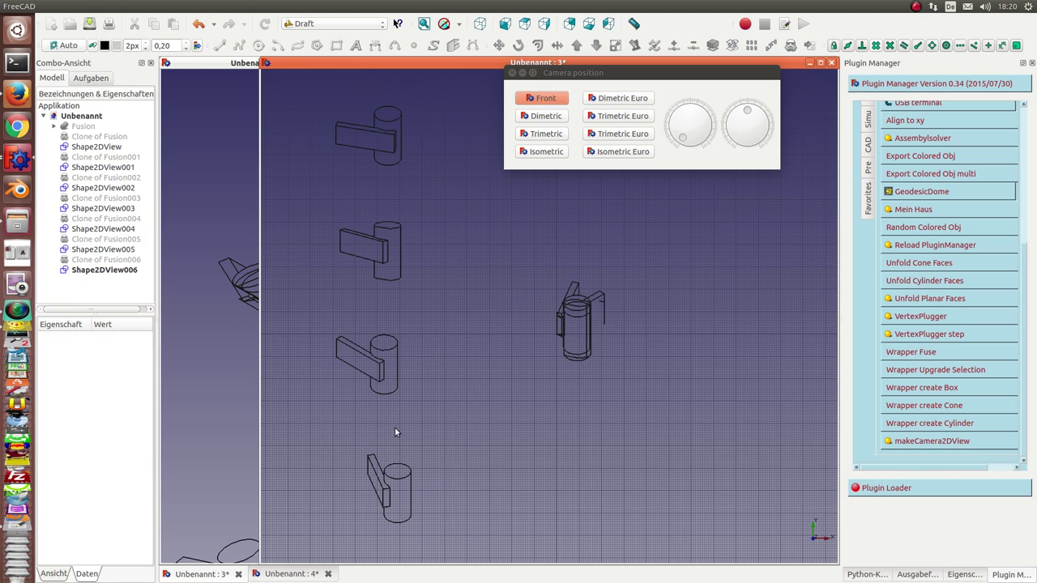
- Draft-move Shape2DView002 and another central view to the upper right and right side
{"action": "left_click", "coordinate": [576, 320]}
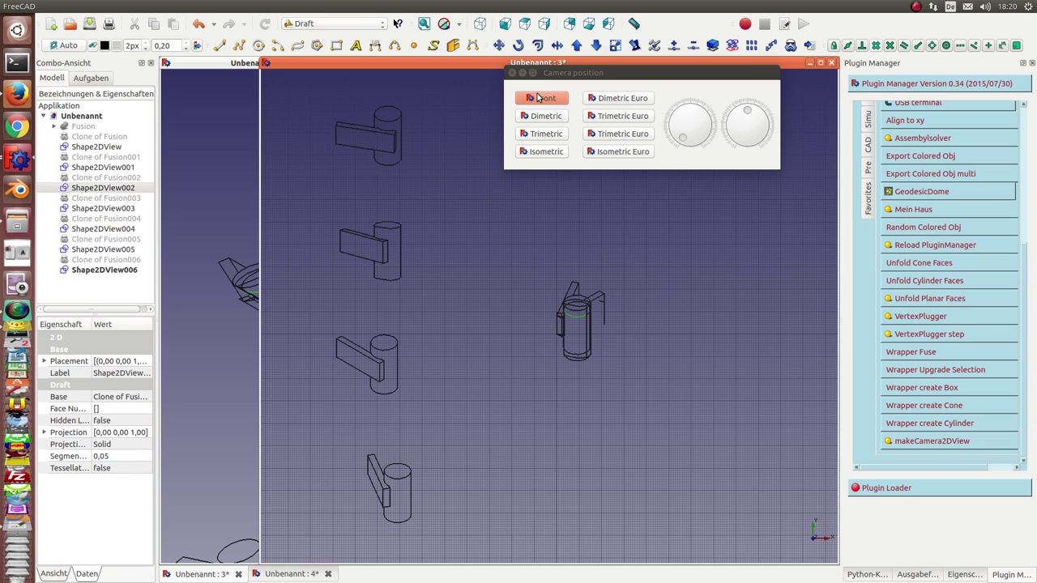
{"action": "left_click", "coordinate": [497, 45]}
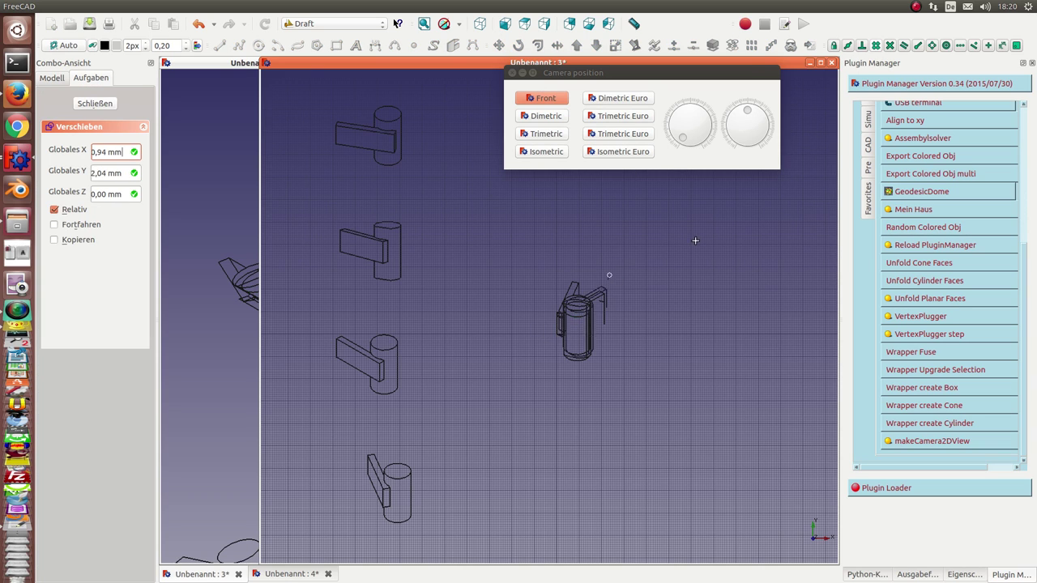
{"action": "left_click", "coordinate": [608, 278]}
{"action": "left_click", "coordinate": [784, 190]}
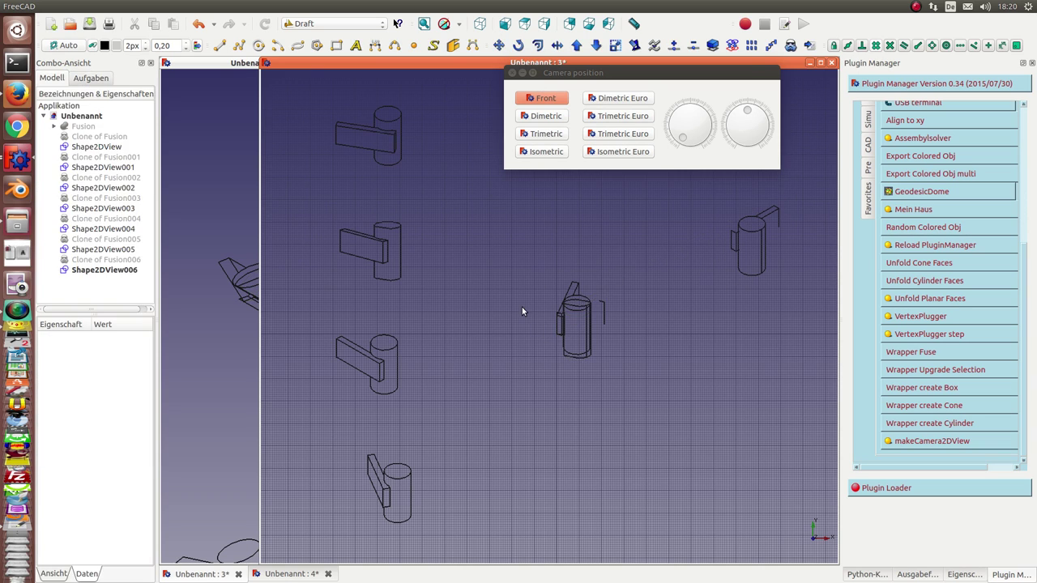
{"action": "left_click", "coordinate": [574, 311]}
{"action": "left_click", "coordinate": [497, 45]}
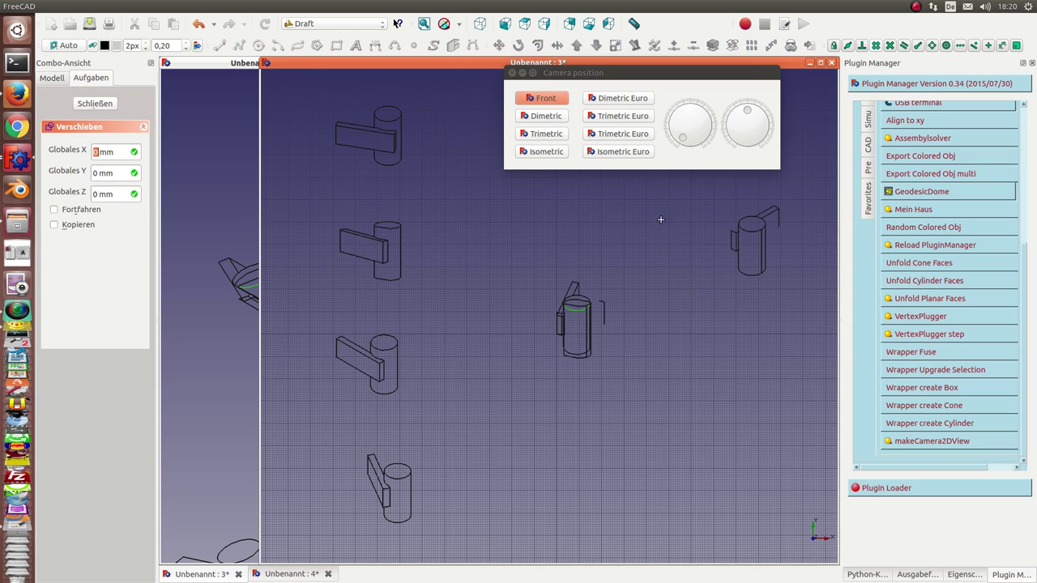
{"action": "left_click", "coordinate": [632, 289]}
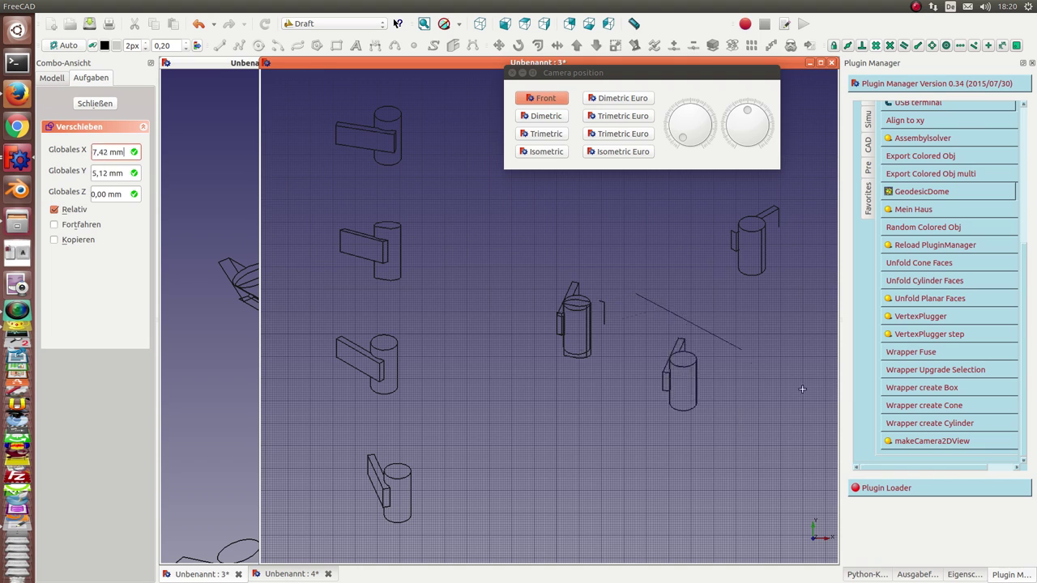
{"action": "left_click", "coordinate": [817, 308]}
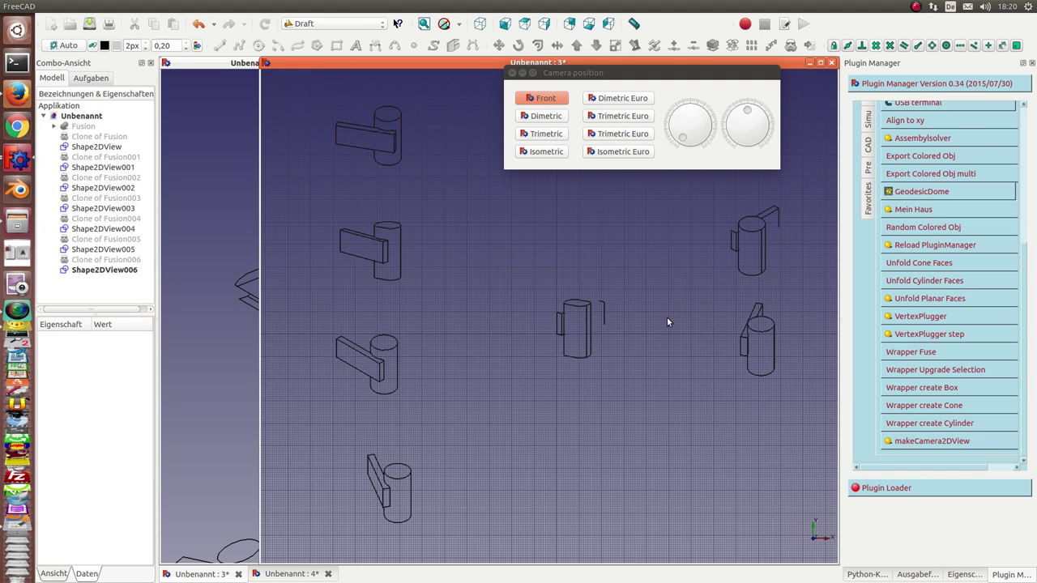
- Move the last central view to the lower right, then raise the Unbenannt : 4 window
{"action": "left_click", "coordinate": [585, 328]}
{"action": "left_click", "coordinate": [497, 44]}
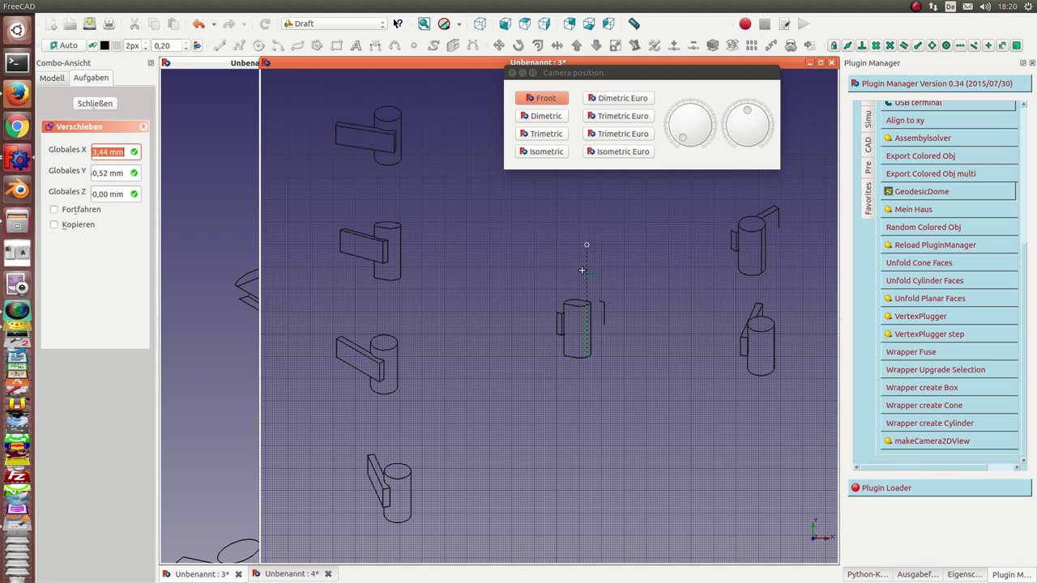
{"action": "left_click", "coordinate": [579, 289]}
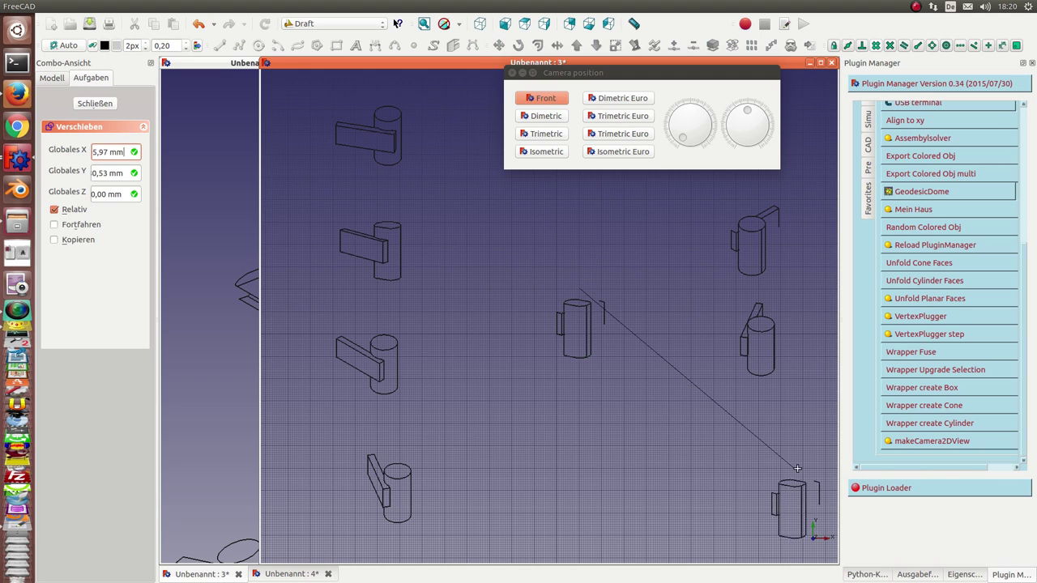
{"action": "left_click", "coordinate": [763, 427]}
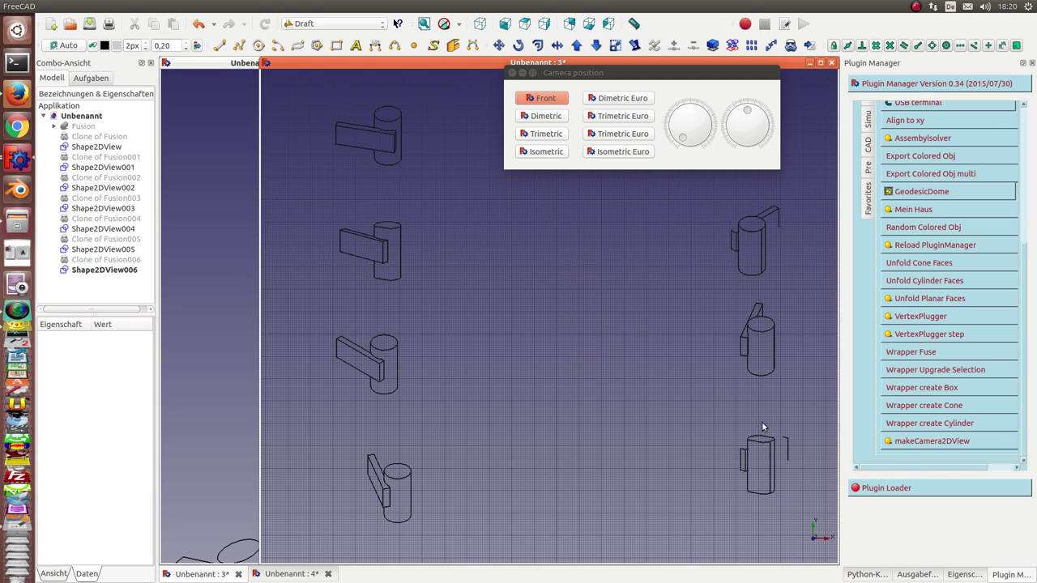
{"action": "left_click", "coordinate": [189, 219]}
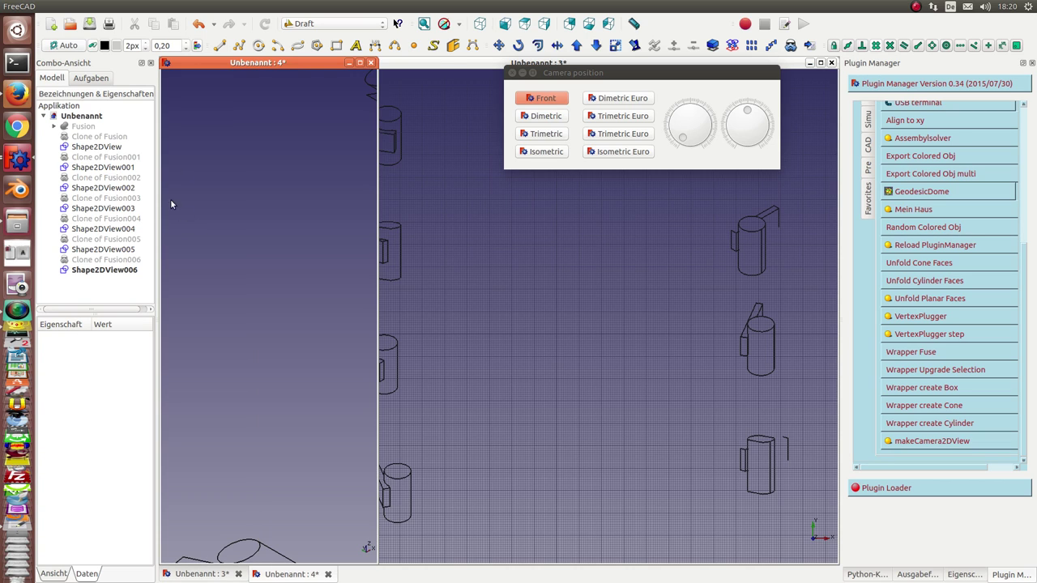
- Show the Fusion again and project it from a slightly rotated front camera
{"action": "left_click", "coordinate": [79, 129]}
{"action": "key", "text": "space"}
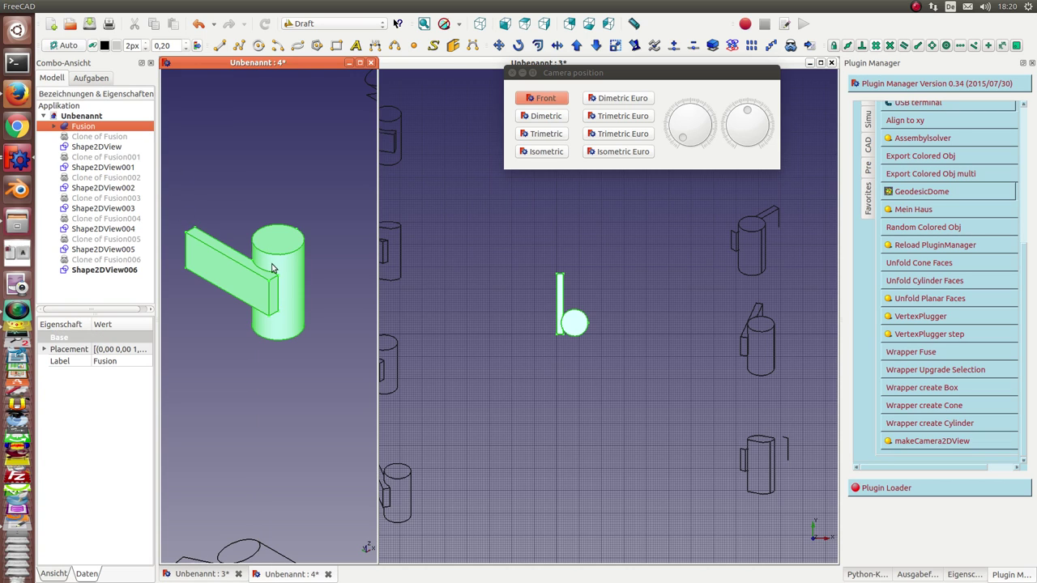
{"action": "left_click", "coordinate": [537, 98]}
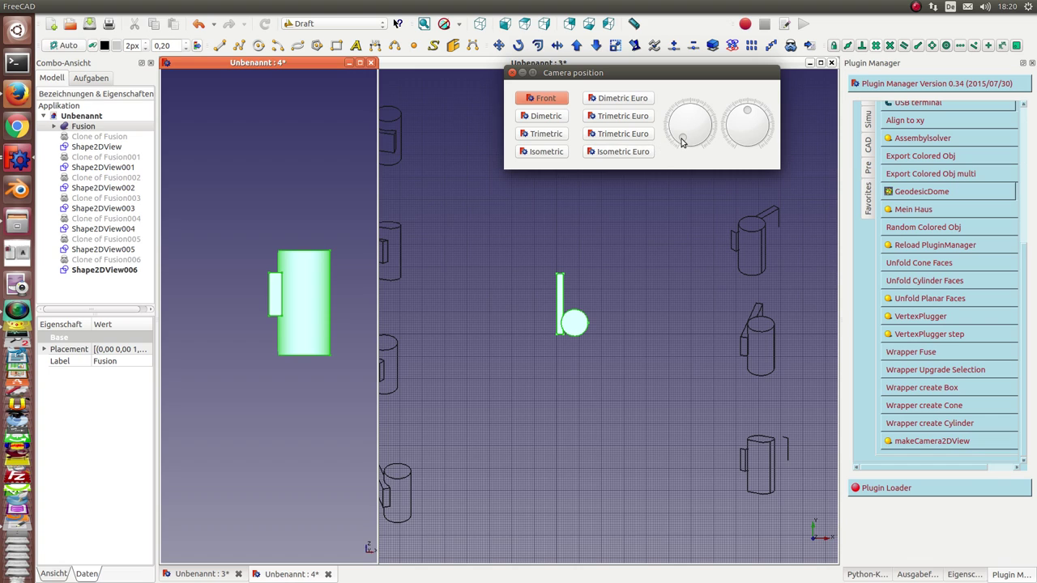
{"action": "left_click_drag", "start_coordinate": [680, 142], "coordinate": [675, 136]}
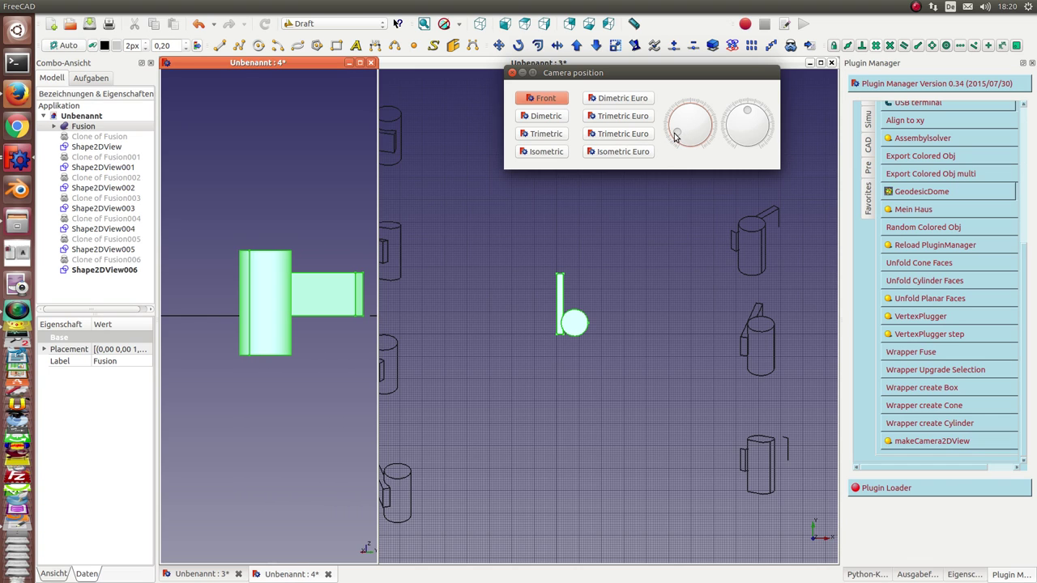
{"action": "left_click", "coordinate": [929, 443]}
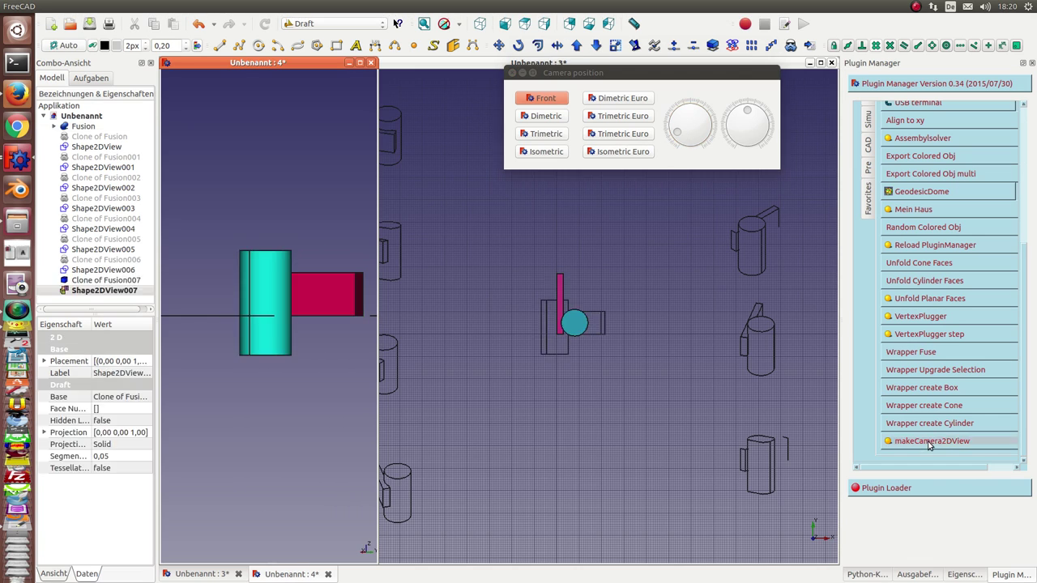
- Make two more Fusion projections from further rotated camera angles
{"action": "left_click", "coordinate": [269, 277]}
{"action": "left_click_drag", "start_coordinate": [676, 136], "coordinate": [673, 127]}
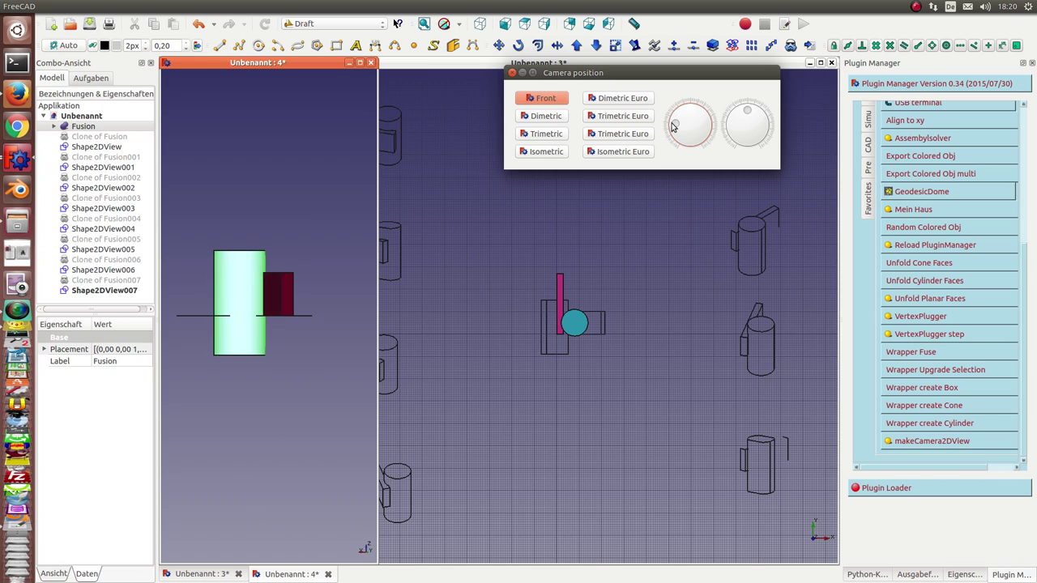
{"action": "left_click", "coordinate": [920, 441]}
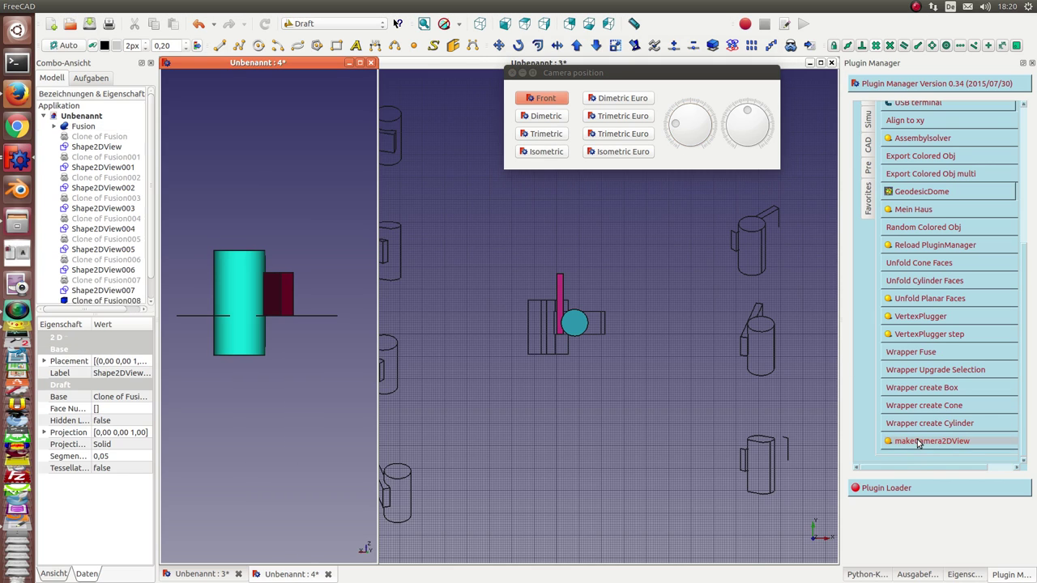
{"action": "left_click", "coordinate": [230, 289]}
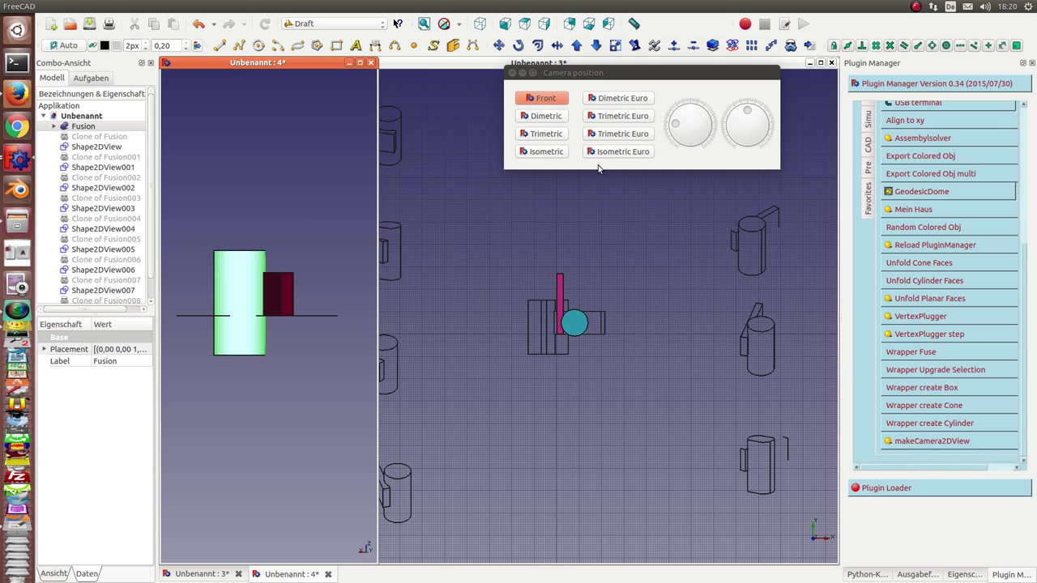
{"action": "left_click_drag", "start_coordinate": [669, 130], "coordinate": [681, 113]}
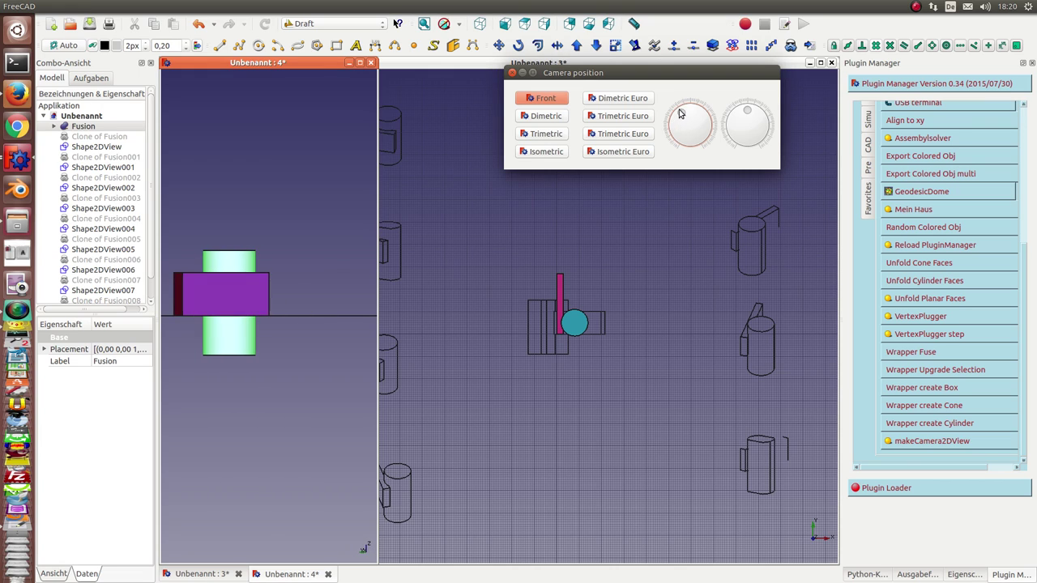
{"action": "left_click", "coordinate": [918, 442]}
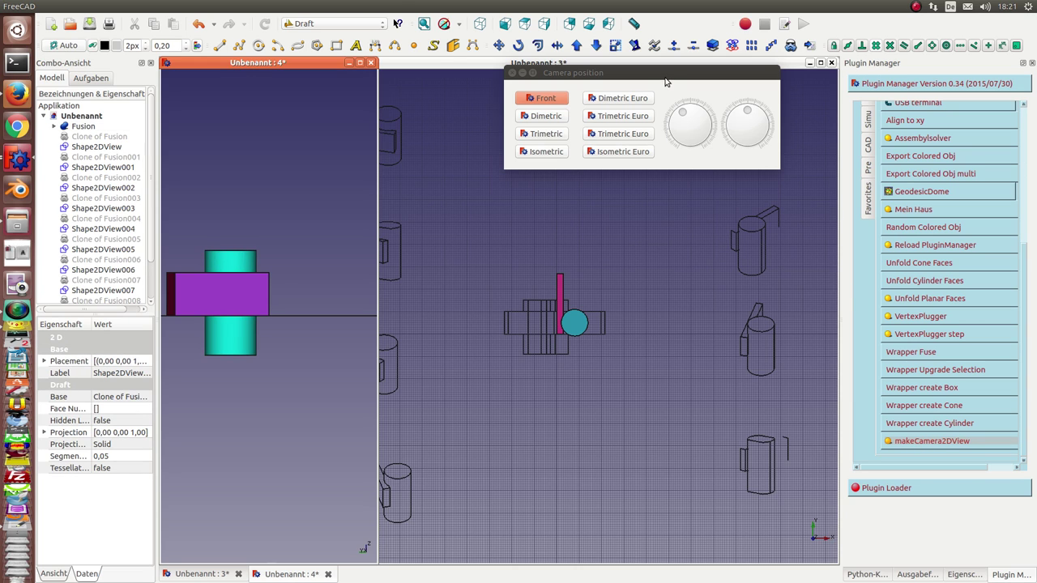
- Move the Camera position dialog aside and hide the Fusion solid
{"action": "left_click_drag", "start_coordinate": [665, 75], "coordinate": [387, 68]}
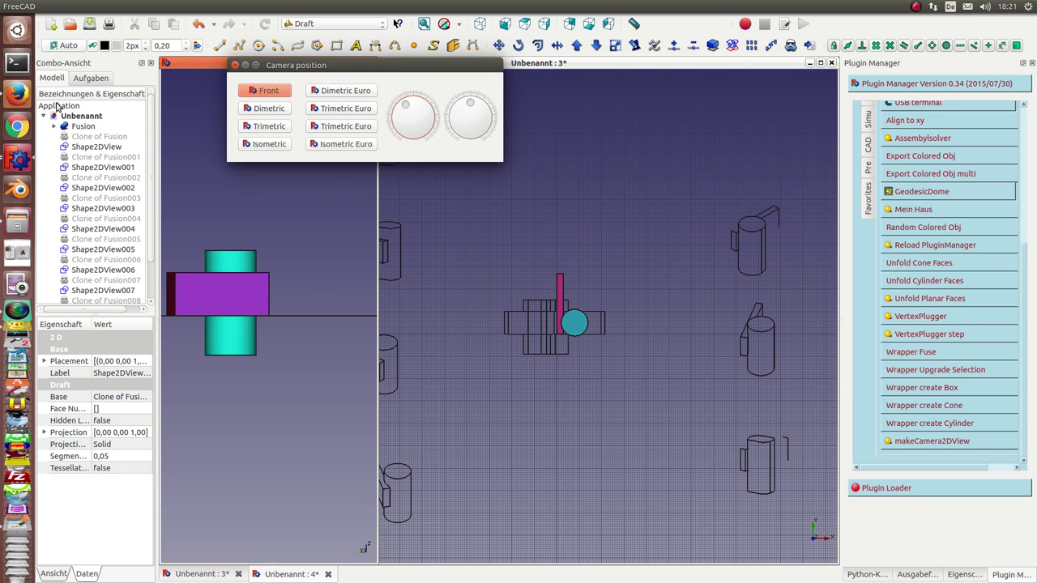
{"action": "left_click", "coordinate": [81, 126]}
{"action": "key", "text": "space"}
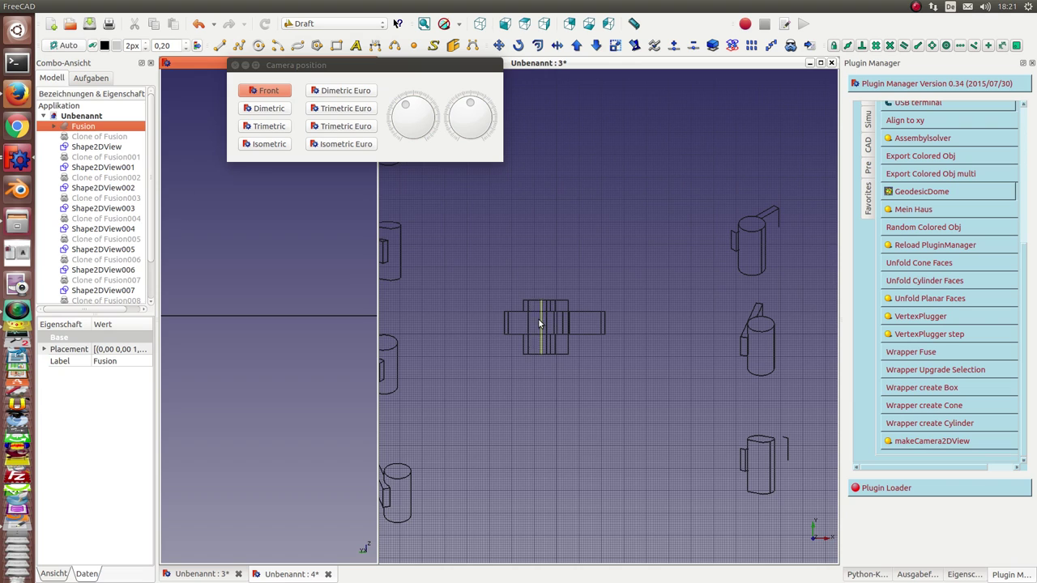
- Draft-move the three new central projections into a column just left of the right-hand column
{"action": "left_click", "coordinate": [519, 318]}
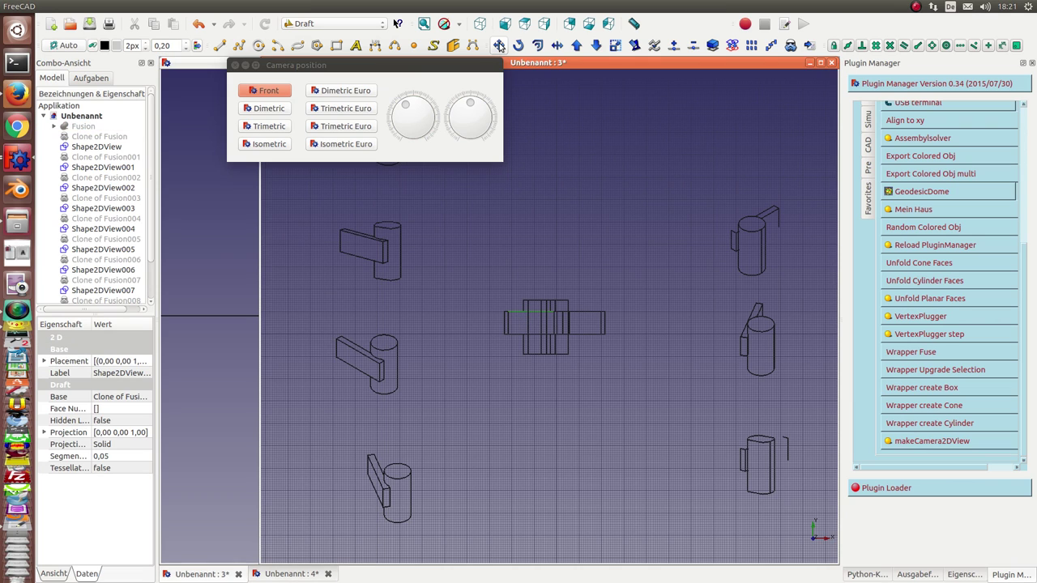
{"action": "left_click", "coordinate": [498, 46]}
{"action": "left_click", "coordinate": [506, 286]}
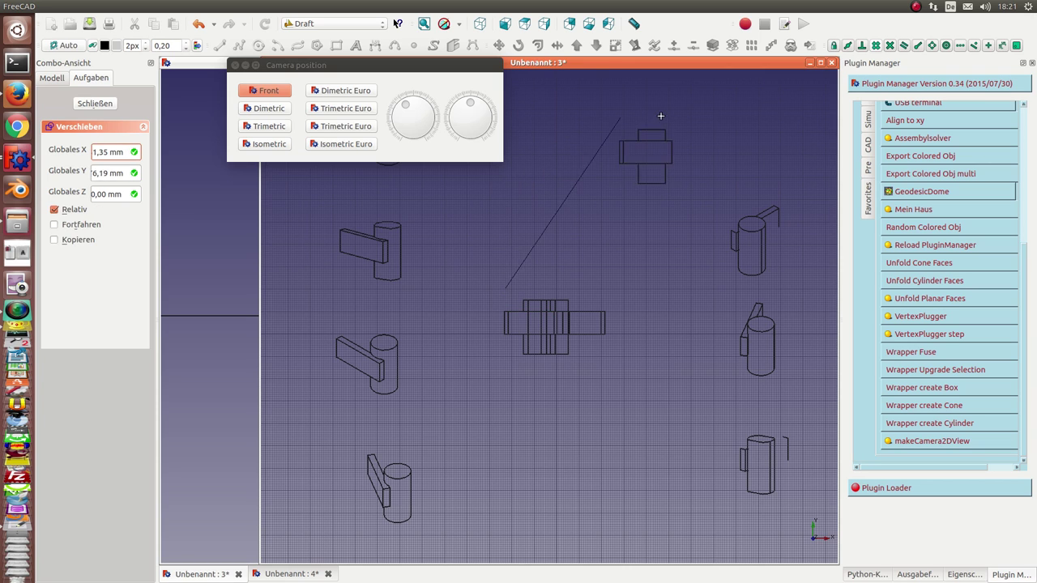
{"action": "left_click", "coordinate": [548, 289]}
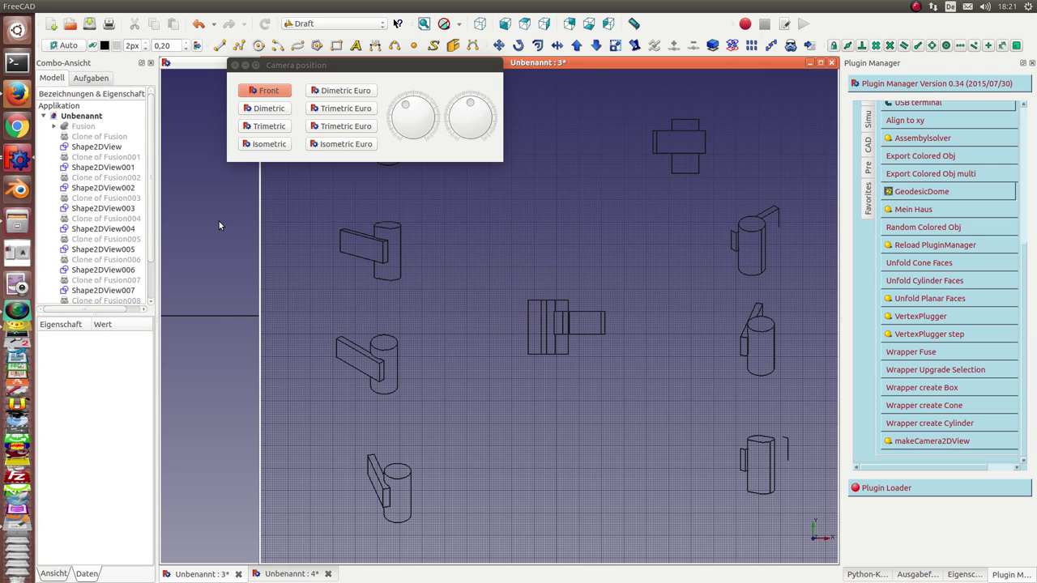
{"action": "left_click", "coordinate": [534, 314]}
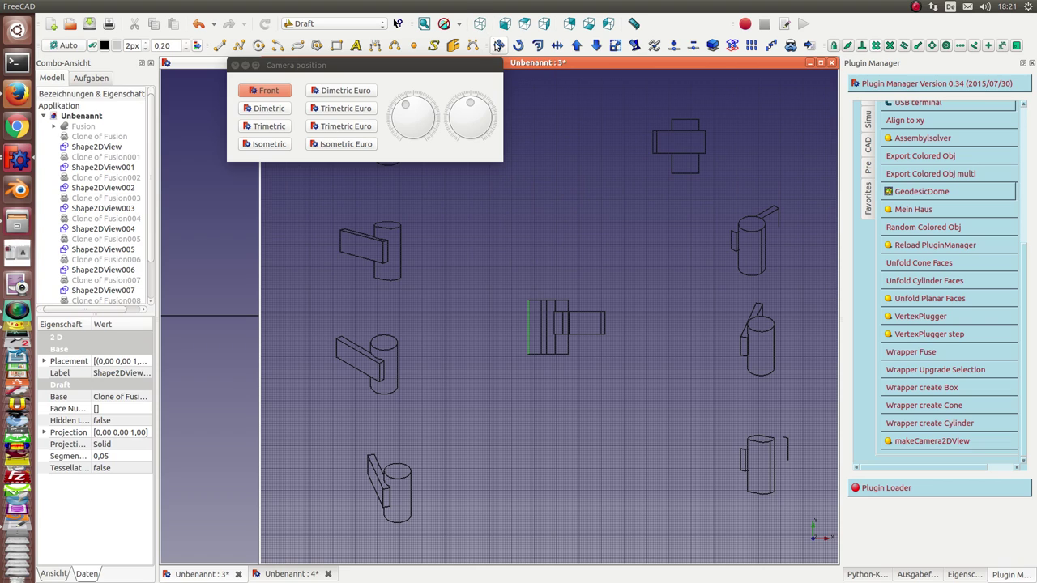
{"action": "left_click", "coordinate": [498, 45]}
{"action": "left_click", "coordinate": [555, 285]}
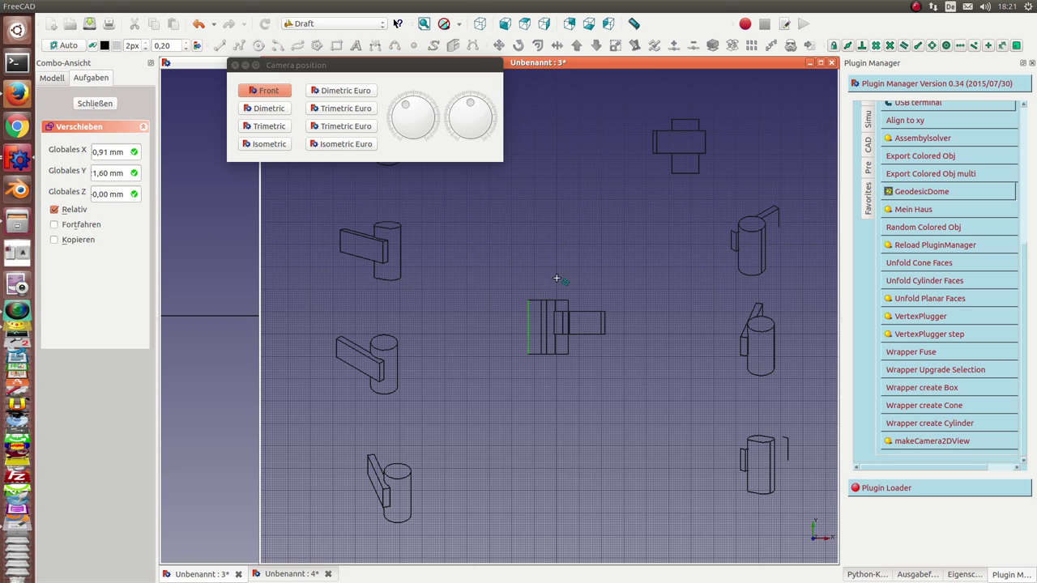
{"action": "left_click", "coordinate": [688, 201]}
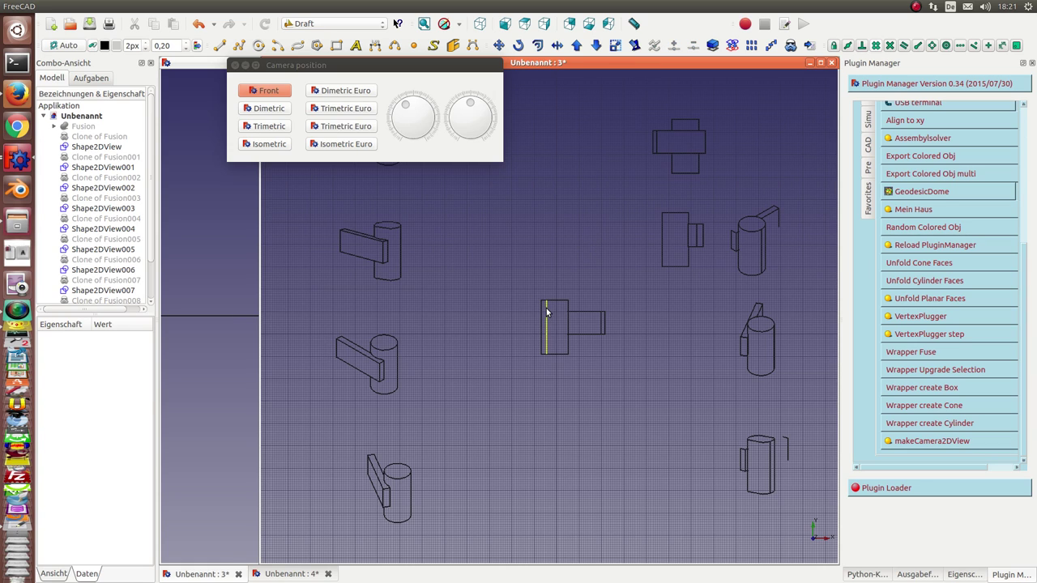
{"action": "left_click", "coordinate": [499, 45]}
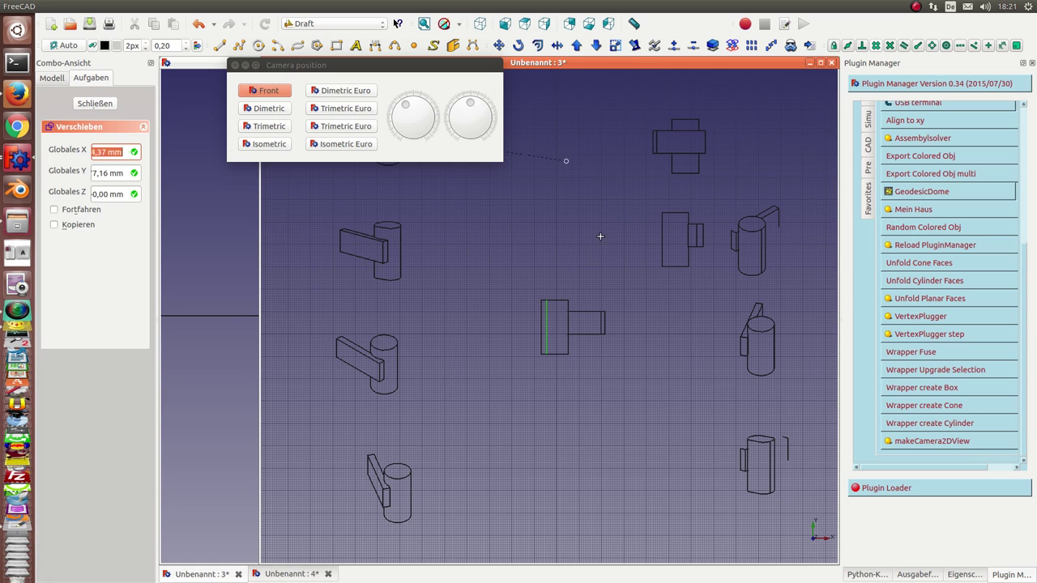
{"action": "left_click", "coordinate": [609, 279]}
{"action": "left_click", "coordinate": [712, 295]}
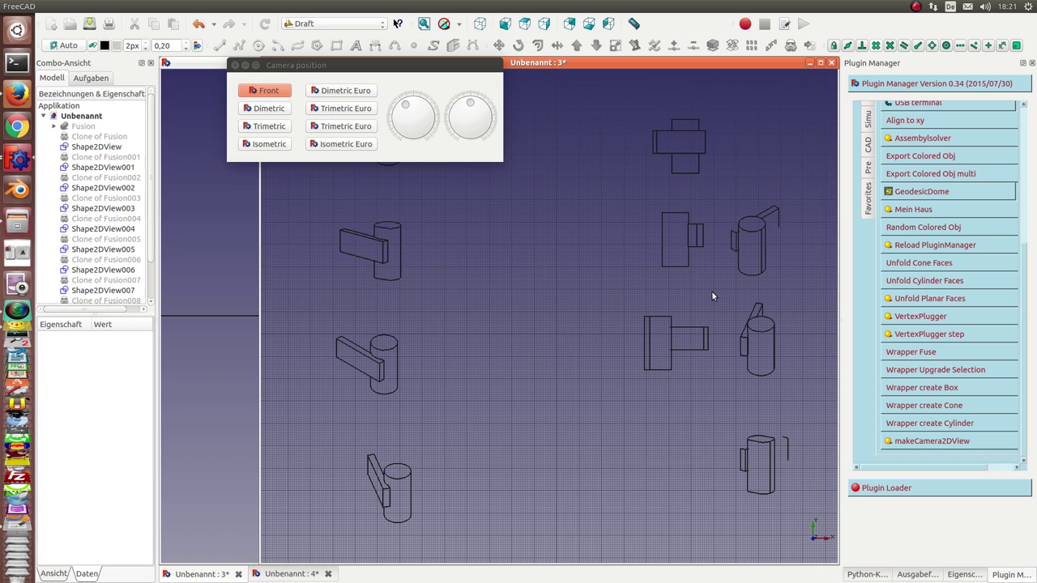
- Widen the left 3D view and switch the right view to front
{"action": "left_click", "coordinate": [85, 128]}
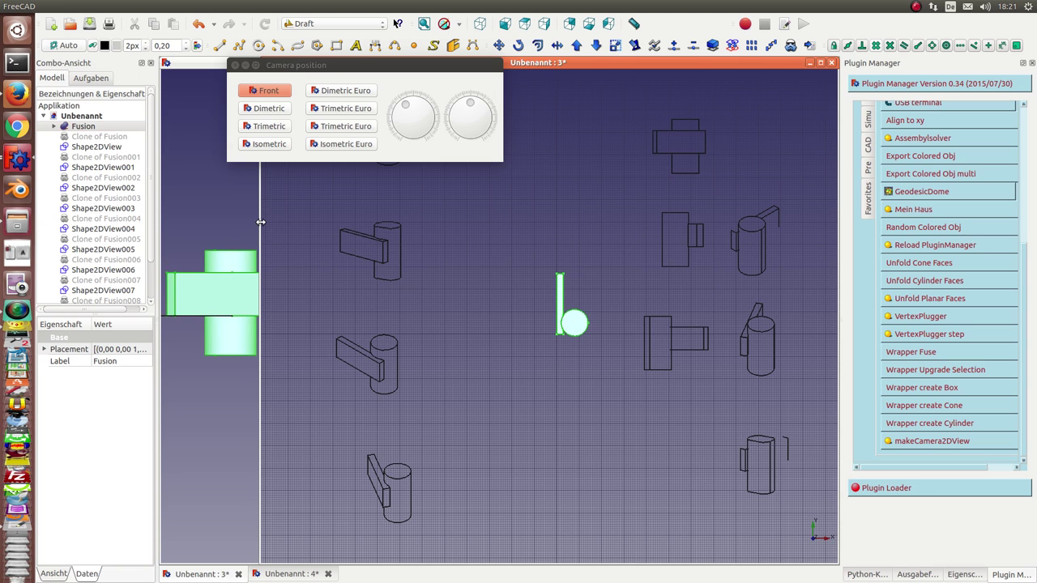
{"action": "left_click_drag", "start_coordinate": [260, 221], "coordinate": [362, 229]}
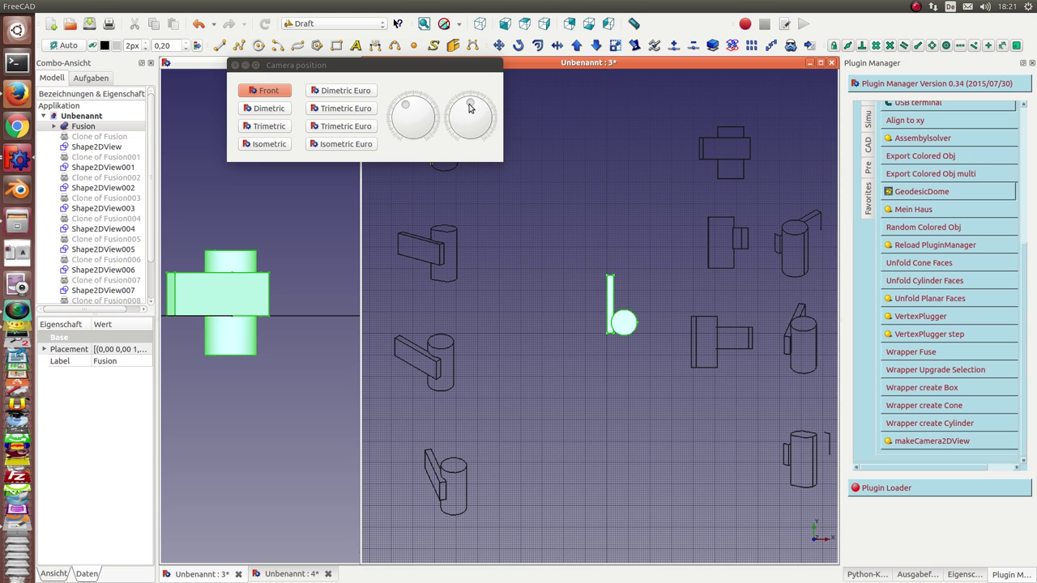
{"action": "scroll", "coordinate": [470, 108], "scroll_direction": "down", "scroll_amount": 5}
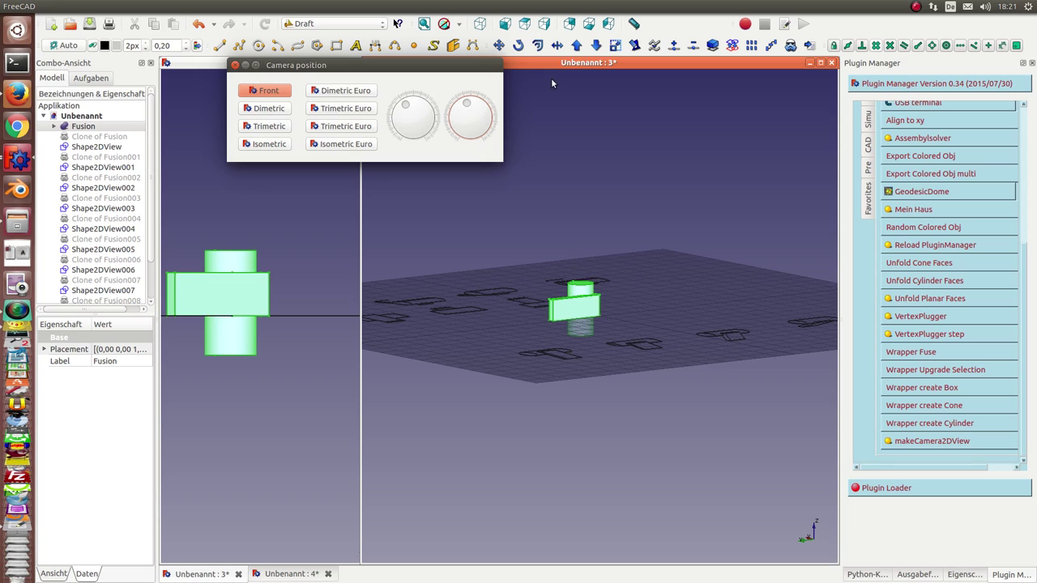
{"action": "left_click", "coordinate": [550, 64]}
{"action": "key", "text": "1"}
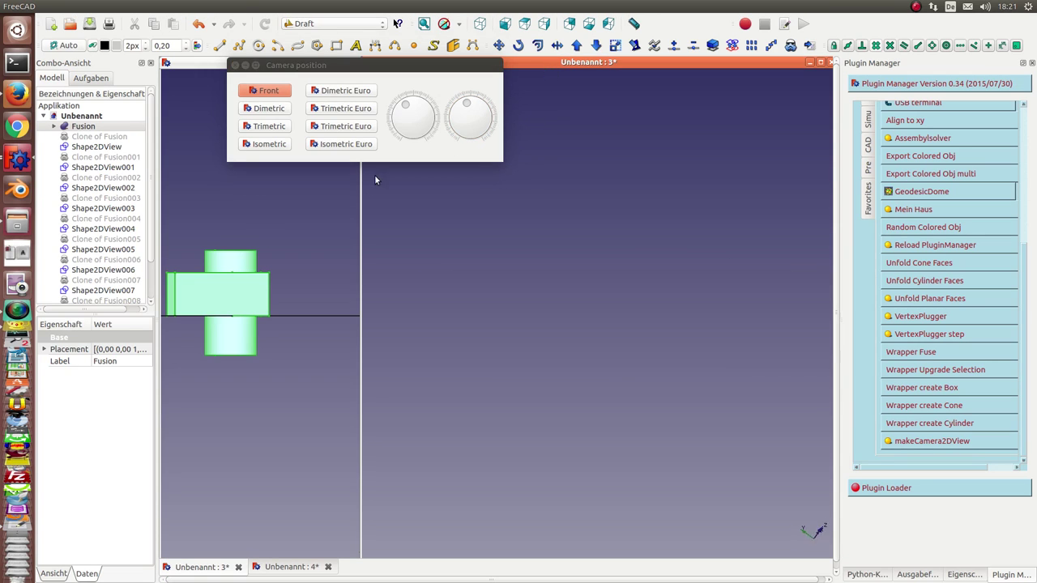
- Deselect the Fusion, activate Unbenannt:3 and move the camera controls away from the model
{"action": "left_click", "coordinate": [263, 210]}
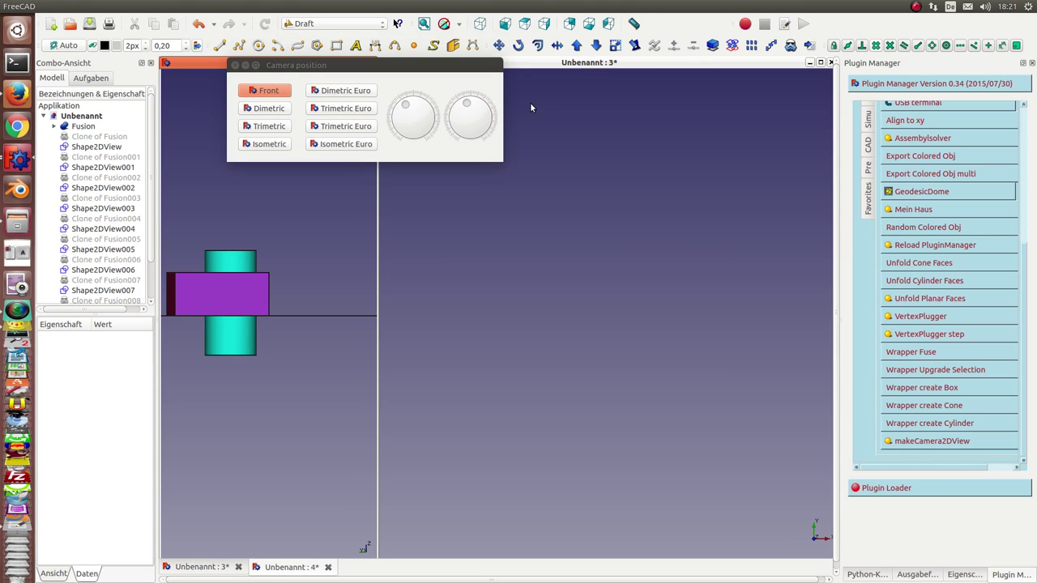
{"action": "left_click", "coordinate": [563, 177]}
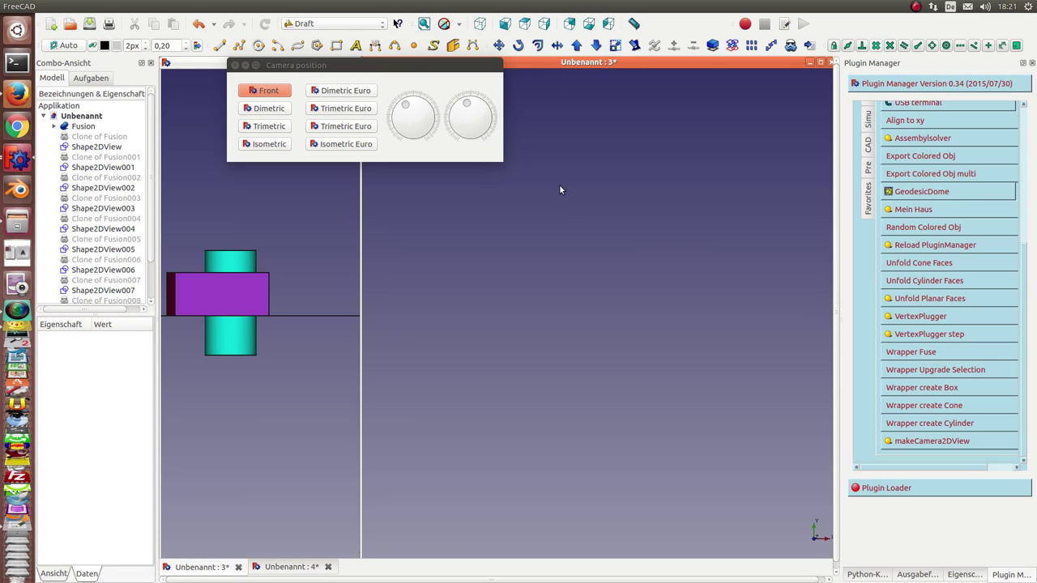
{"action": "left_click_drag", "start_coordinate": [417, 65], "coordinate": [305, 140]}
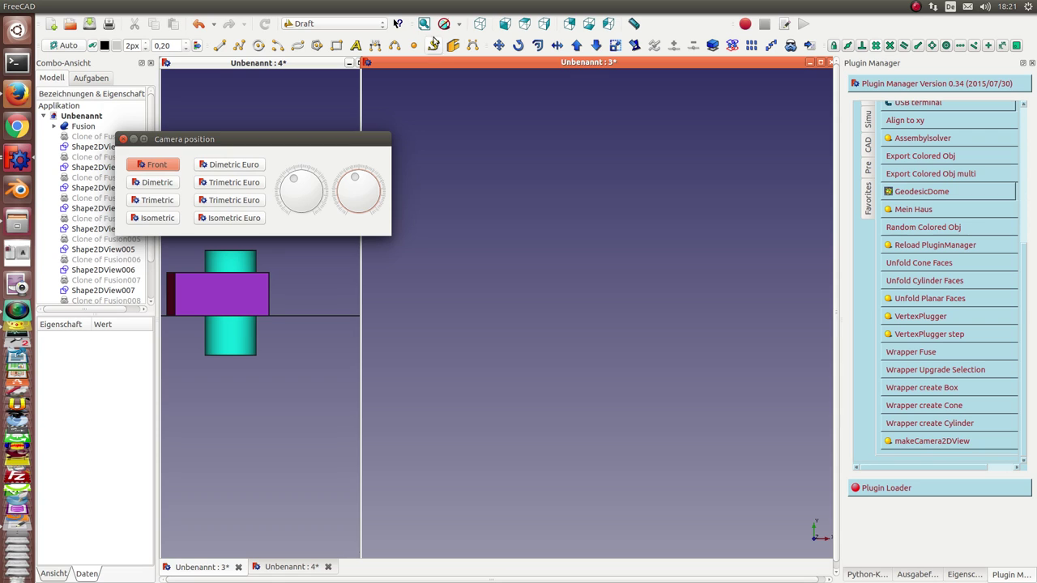
- Tilt the camera with a dial, dismiss the 'Select one object' error and select Fusion in the tree
{"action": "left_click", "coordinate": [424, 23]}
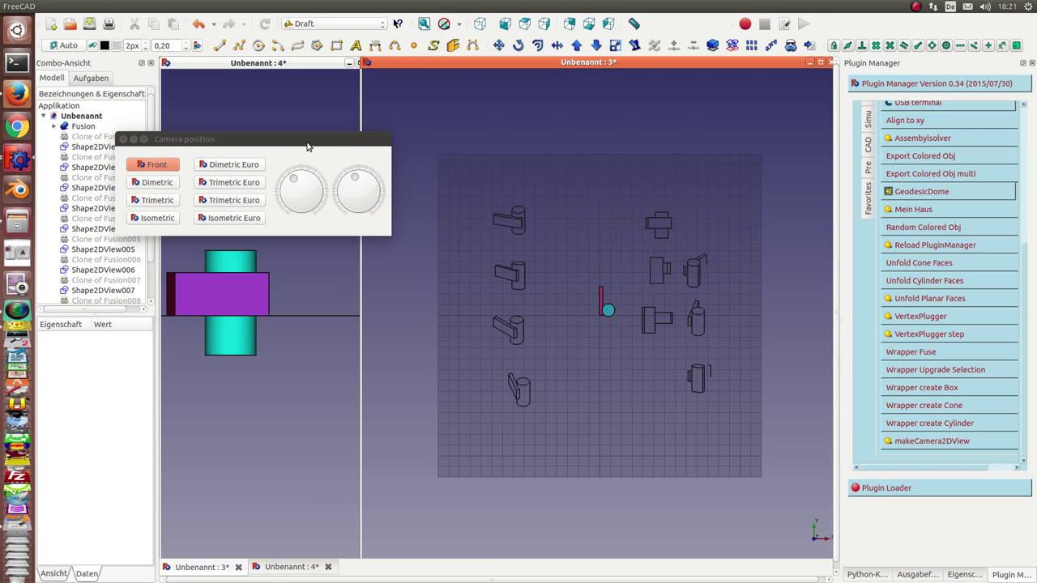
{"action": "left_click_drag", "start_coordinate": [307, 147], "coordinate": [619, 104]}
{"action": "left_click", "coordinate": [261, 108]}
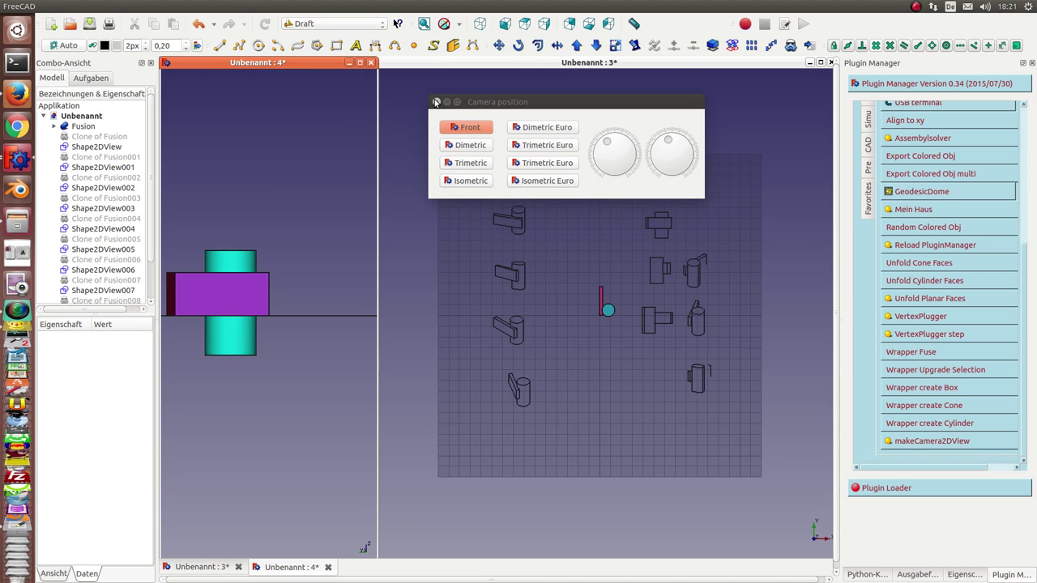
{"action": "left_click_drag", "start_coordinate": [609, 144], "coordinate": [664, 145]}
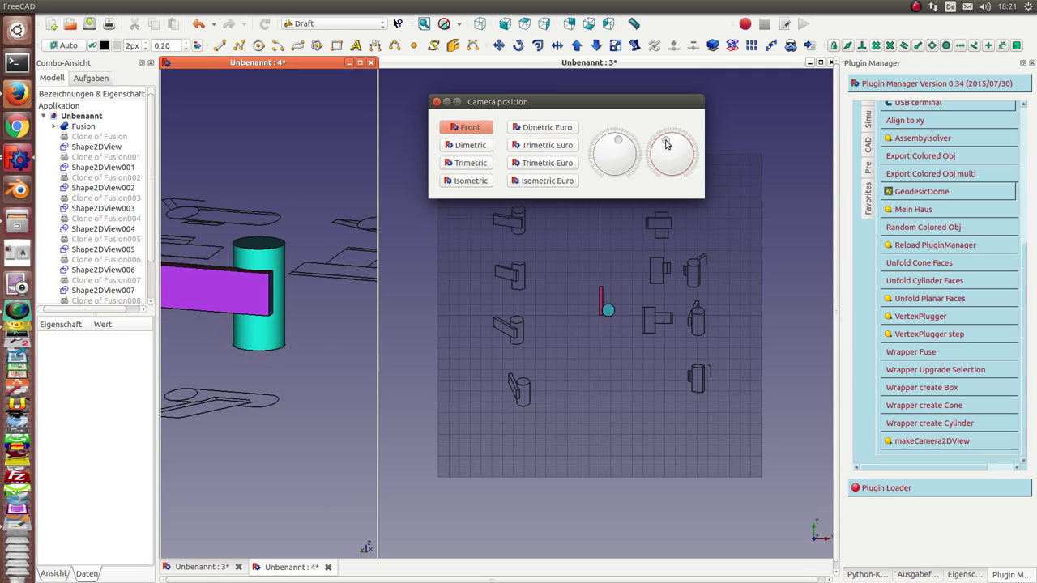
{"action": "left_click", "coordinate": [906, 443]}
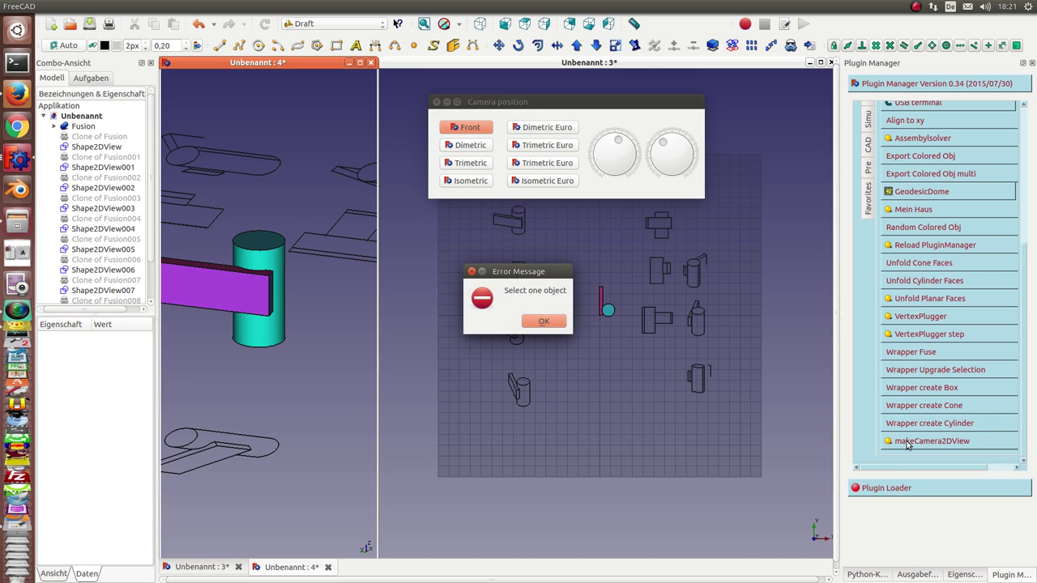
{"action": "left_click", "coordinate": [551, 321]}
{"action": "left_click", "coordinate": [242, 290]}
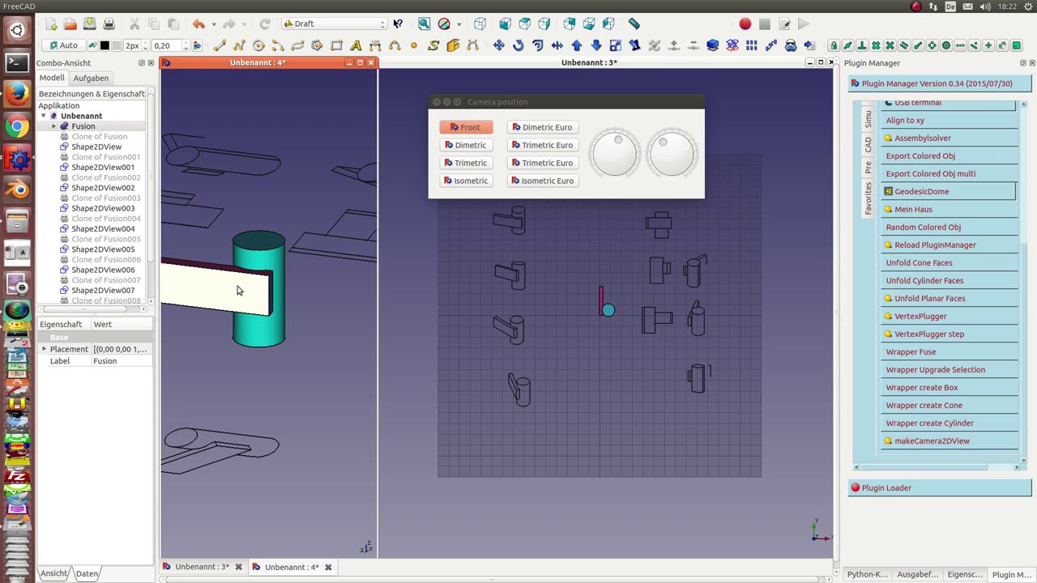
- Make Fusion projections from the current tilted angle and from a newly rotated angle
{"action": "left_click", "coordinate": [914, 443]}
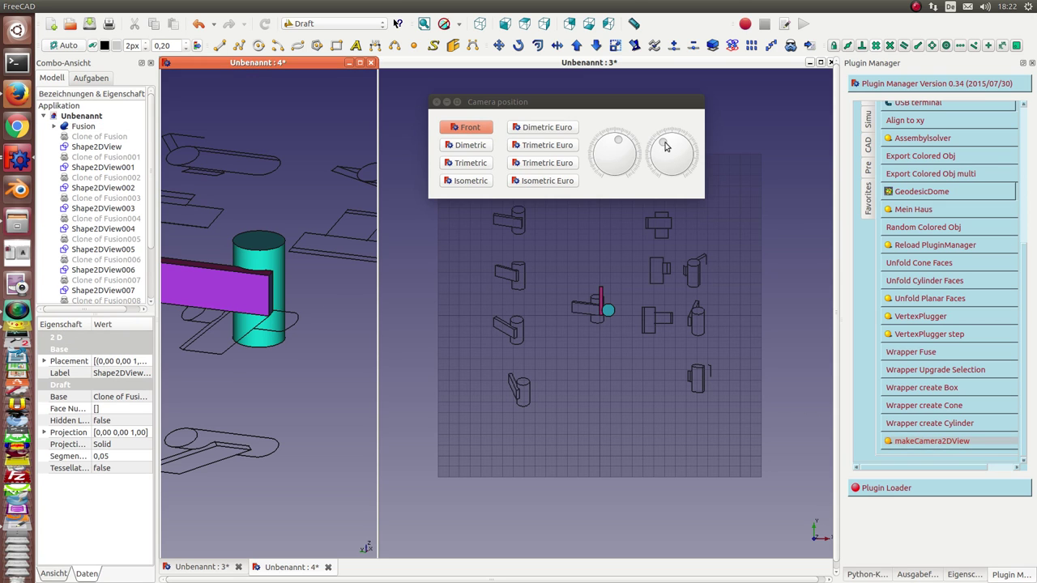
{"action": "left_click_drag", "start_coordinate": [665, 146], "coordinate": [687, 132]}
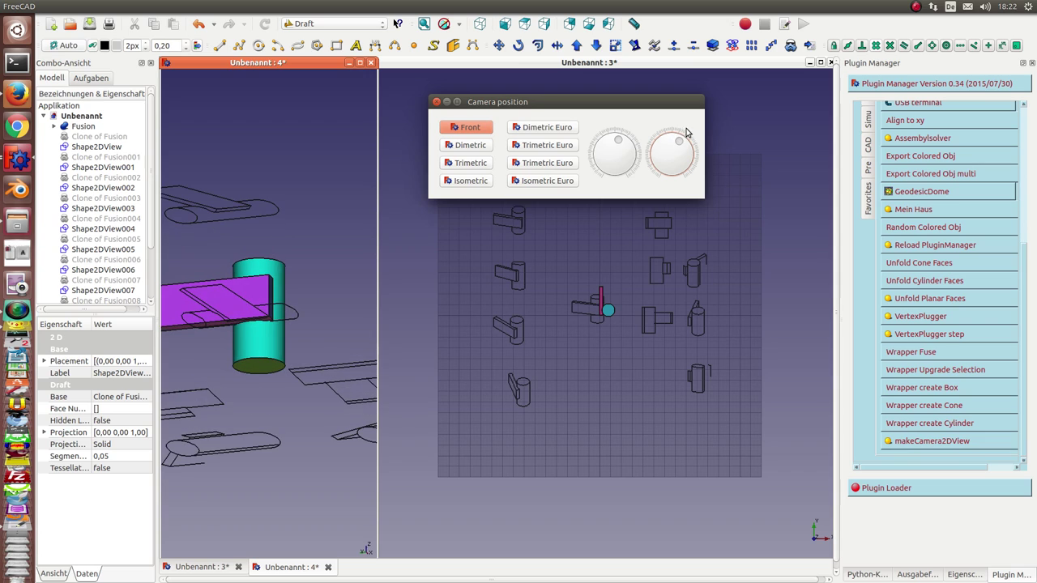
{"action": "left_click", "coordinate": [259, 344]}
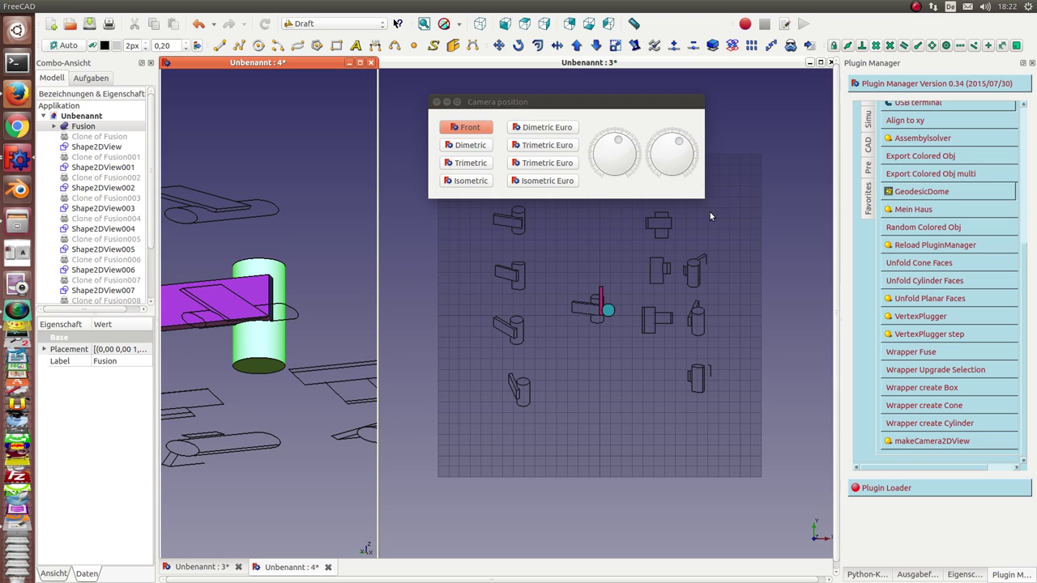
{"action": "left_click", "coordinate": [907, 443]}
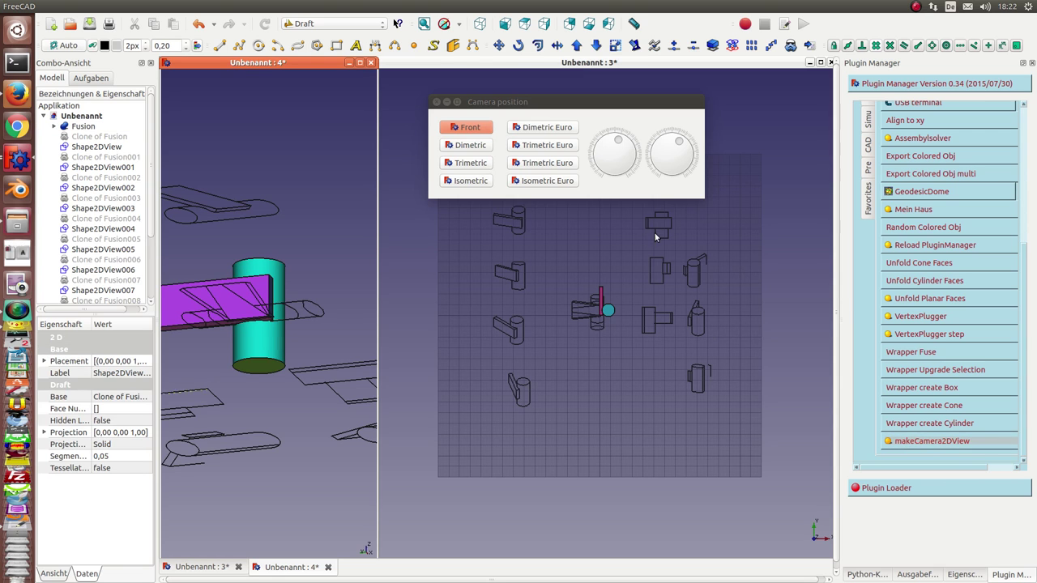
- Add two more projections from further rotated angles and move the camera controls top-left
{"action": "left_click_drag", "start_coordinate": [681, 144], "coordinate": [683, 169]}
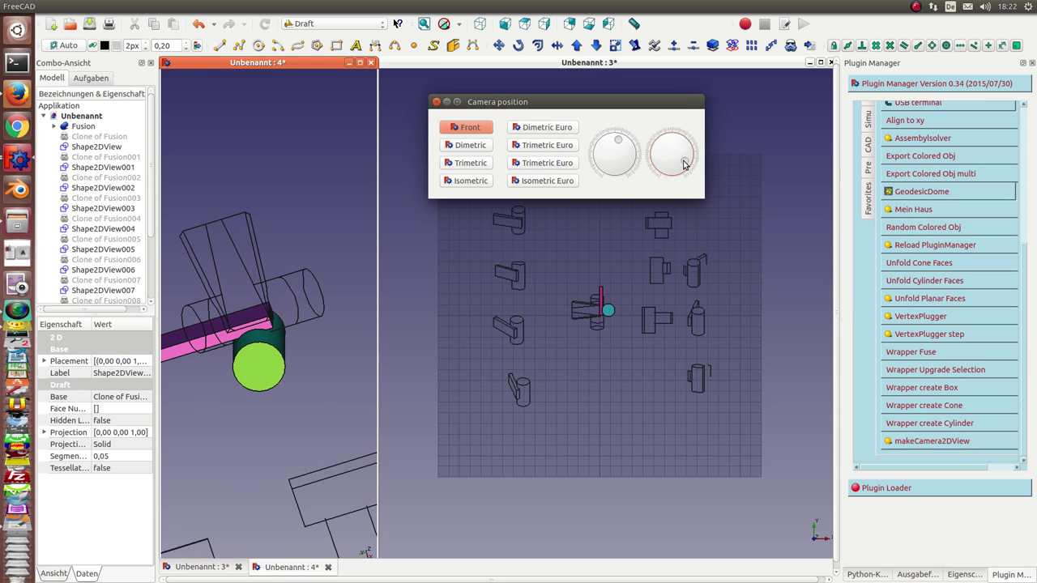
{"action": "left_click", "coordinate": [248, 364]}
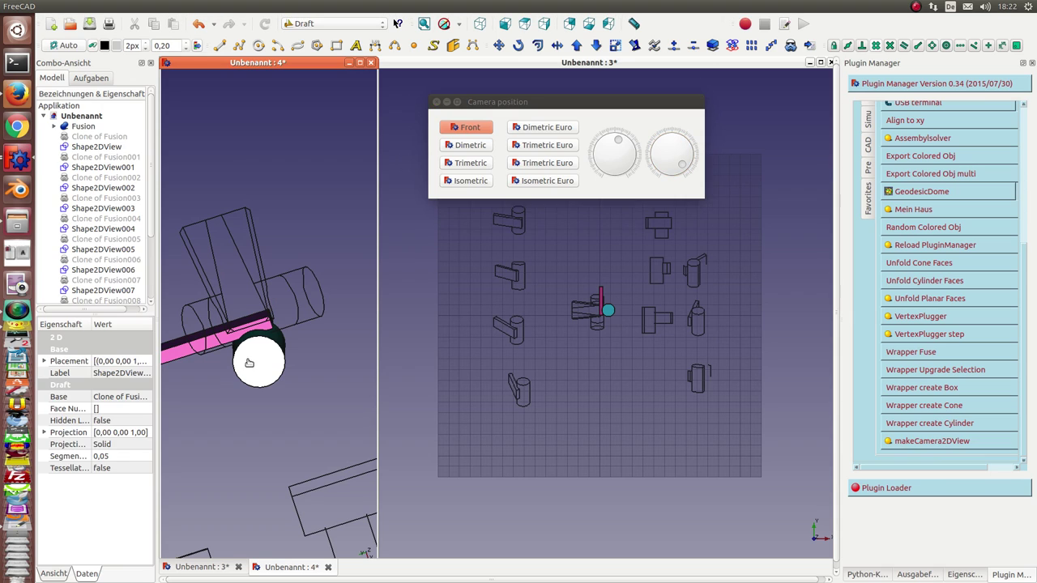
{"action": "left_click", "coordinate": [899, 443]}
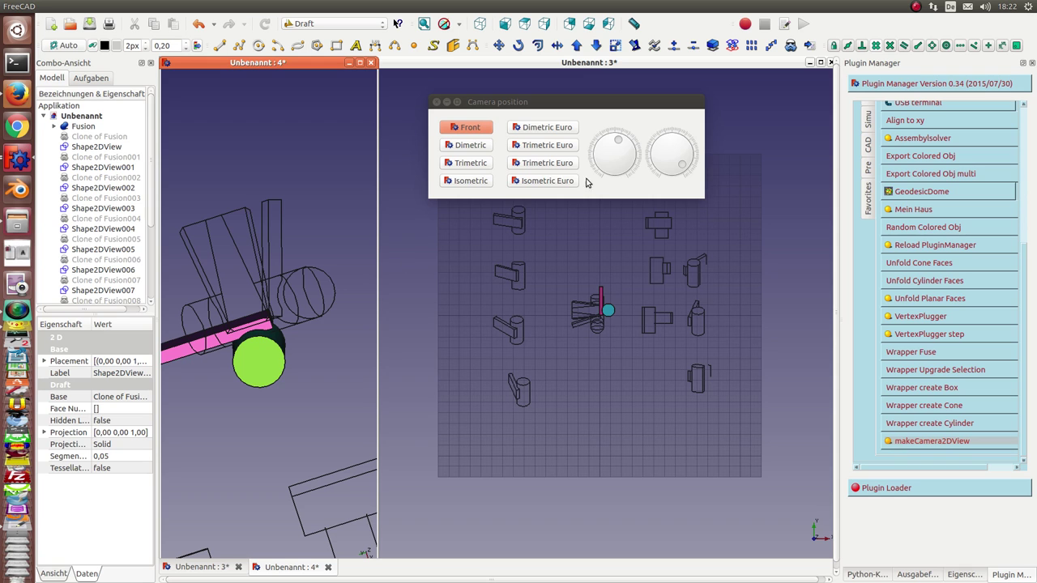
{"action": "mouse_move", "coordinate": [683, 166]}
{"action": "left_mouse_down"}
{"action": "mouse_move", "coordinate": [637, 160]}
{"action": "mouse_move", "coordinate": [647, 173]}
{"action": "left_mouse_up"}
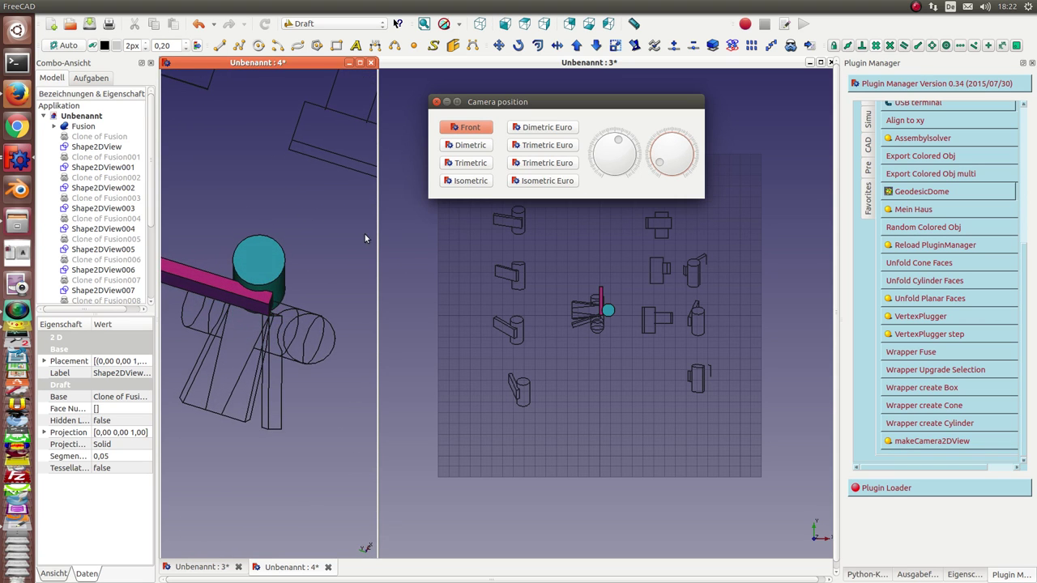
{"action": "left_click", "coordinate": [282, 259]}
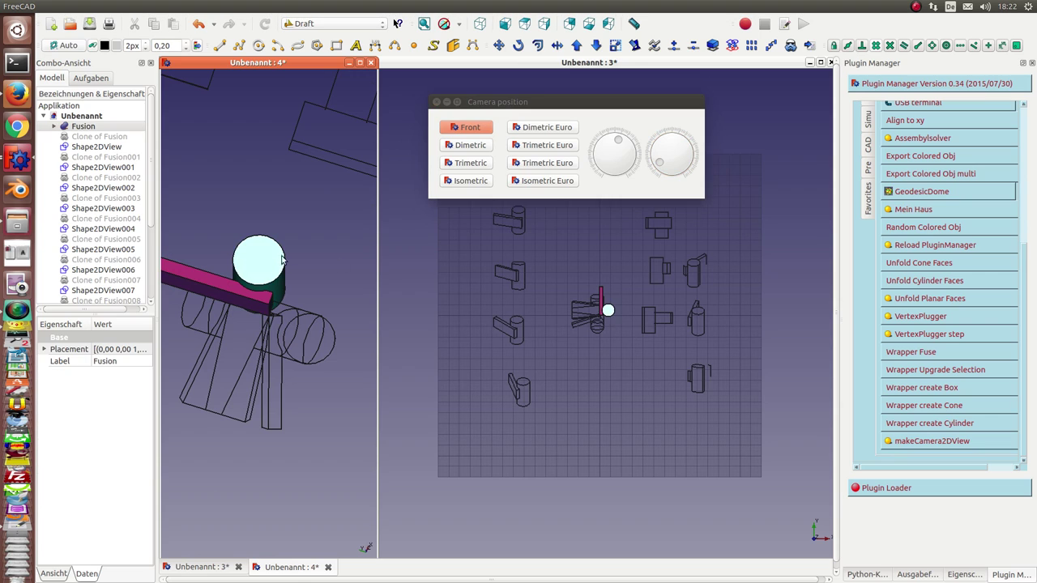
{"action": "left_click", "coordinate": [927, 442]}
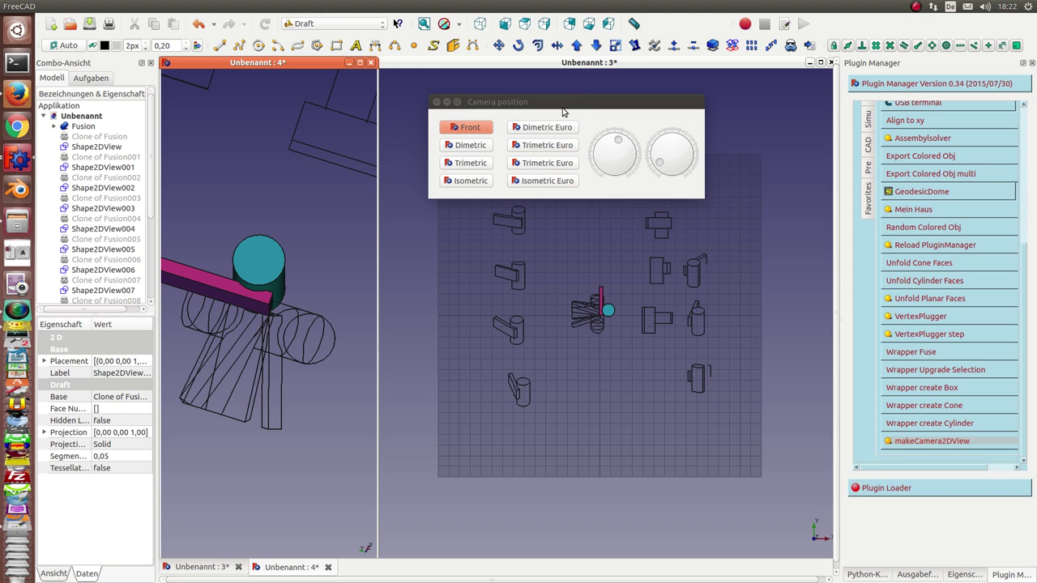
{"action": "left_click_drag", "start_coordinate": [564, 101], "coordinate": [195, 85]}
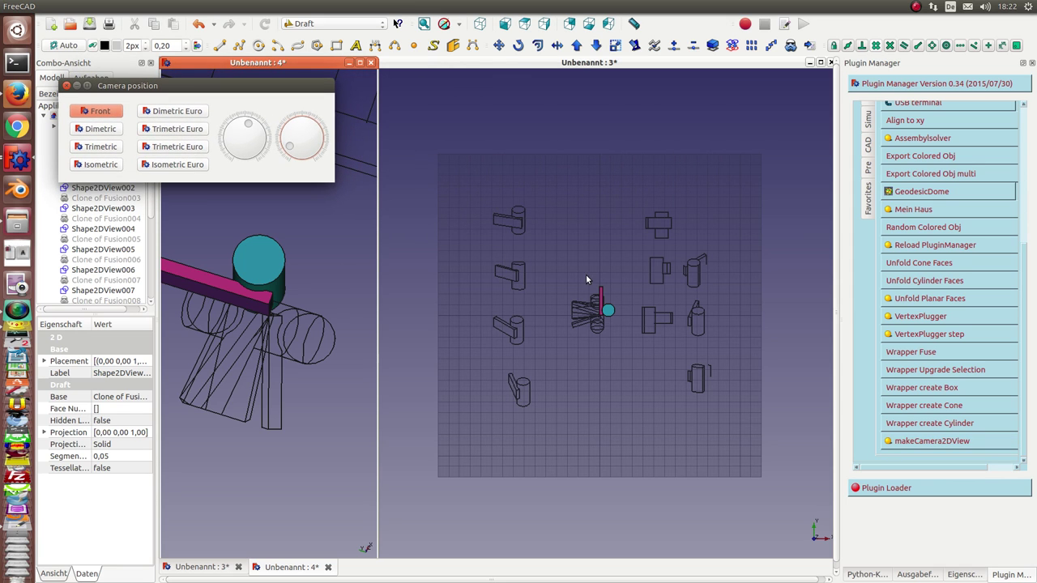
- Hide the Fusion solid in both views
{"action": "scroll", "coordinate": [587, 279], "scroll_direction": "up", "scroll_amount": 5}
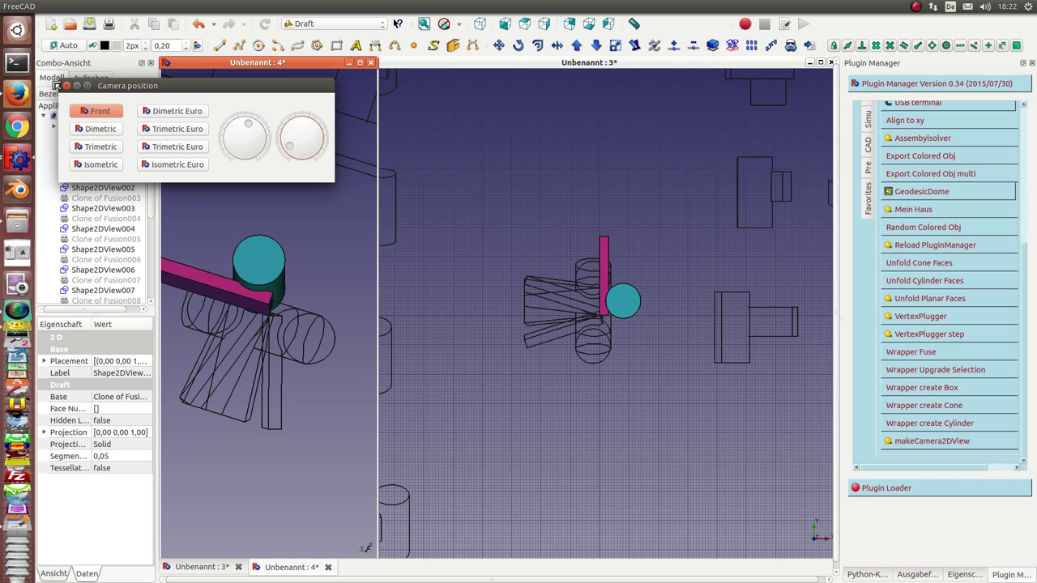
{"action": "mouse_move", "coordinate": [173, 87]}
{"action": "left_mouse_down"}
{"action": "mouse_move", "coordinate": [192, 115]}
{"action": "mouse_move", "coordinate": [159, 171]}
{"action": "left_mouse_up"}
{"action": "left_click", "coordinate": [94, 127]}
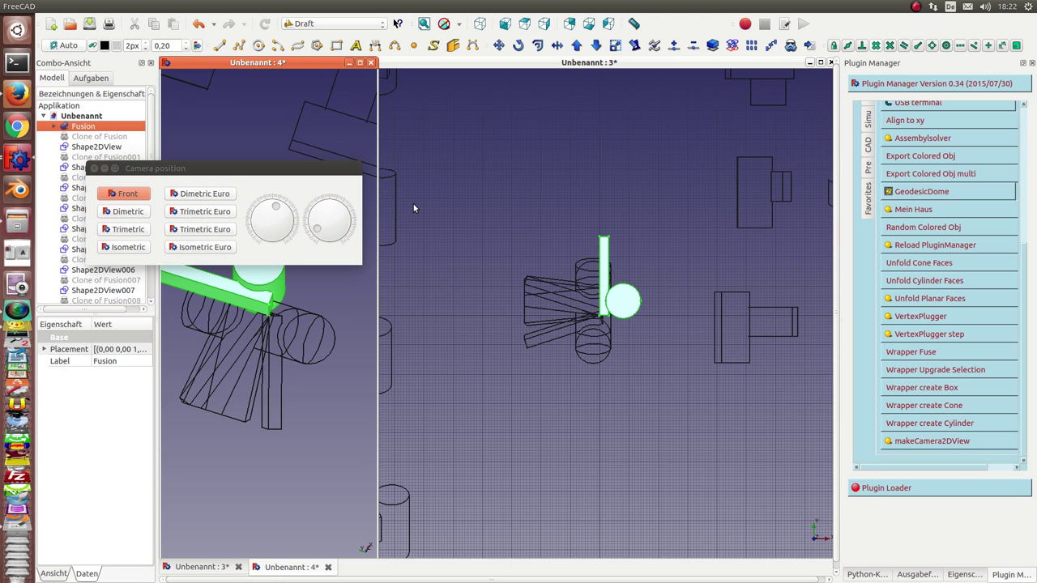
{"action": "key", "text": "space"}
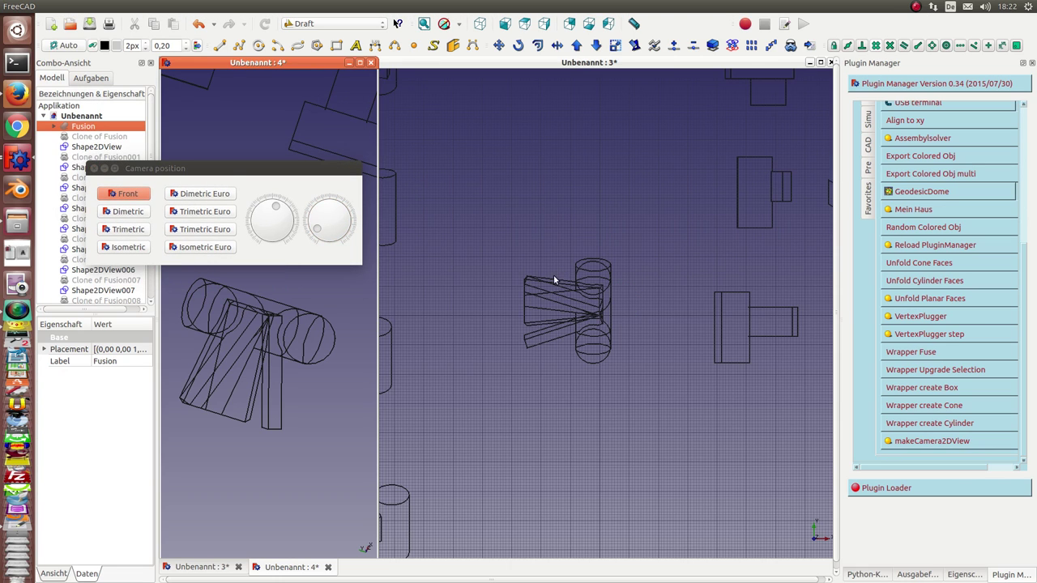
- Draft-move two stacked projections to the top of the grid and up-right of centre
{"action": "left_click", "coordinate": [554, 279]}
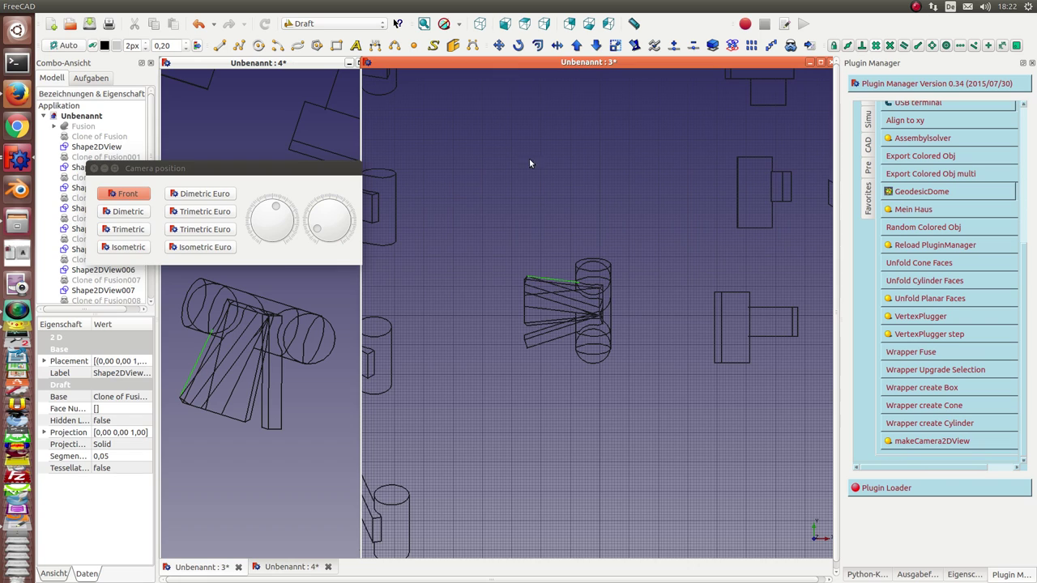
{"action": "left_click", "coordinate": [499, 45]}
{"action": "left_click", "coordinate": [551, 259]}
{"action": "left_click", "coordinate": [505, 96]}
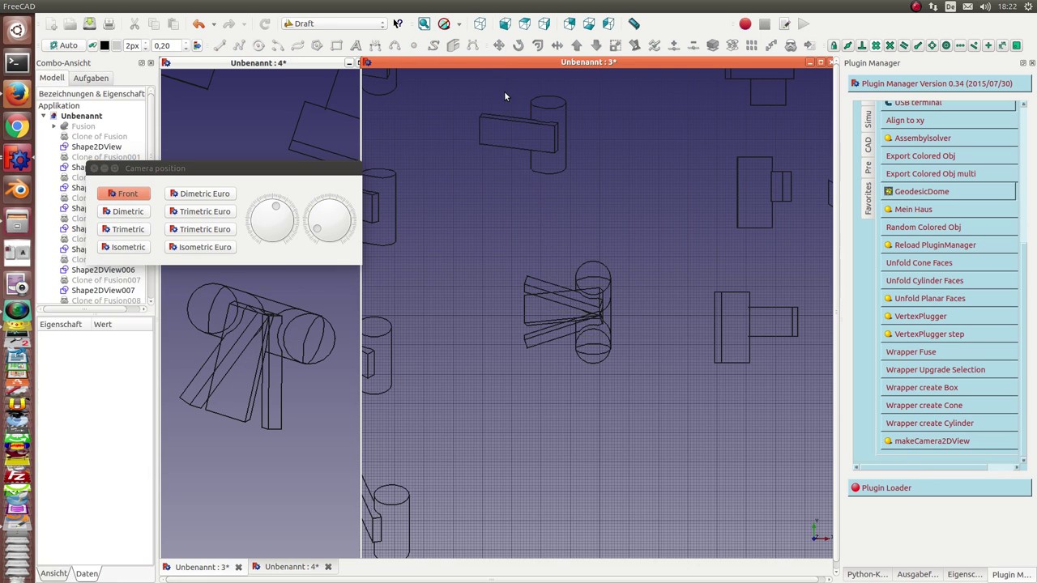
{"action": "left_click", "coordinate": [539, 281]}
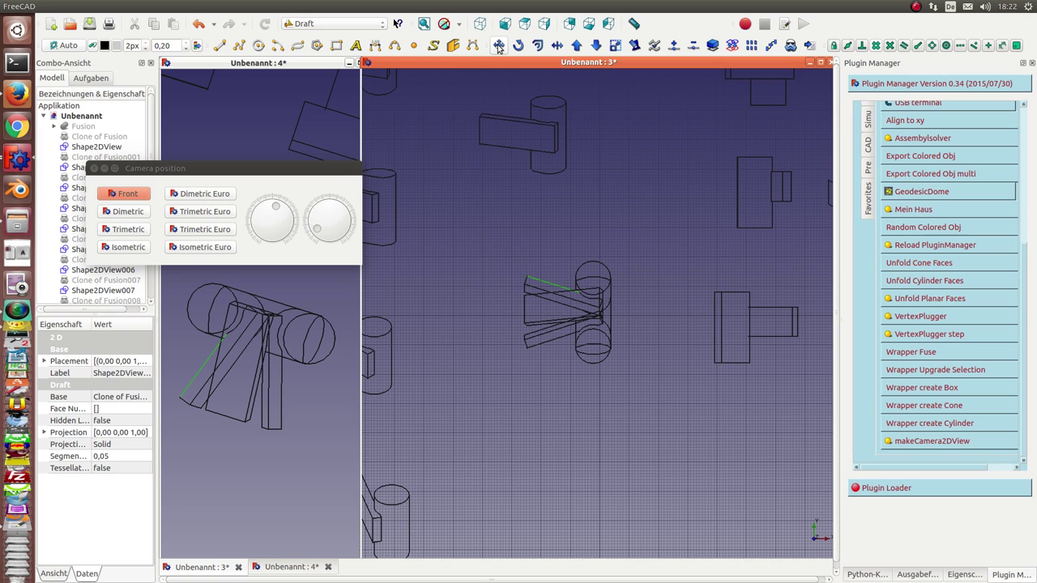
{"action": "left_click", "coordinate": [498, 45]}
{"action": "left_click", "coordinate": [555, 274]}
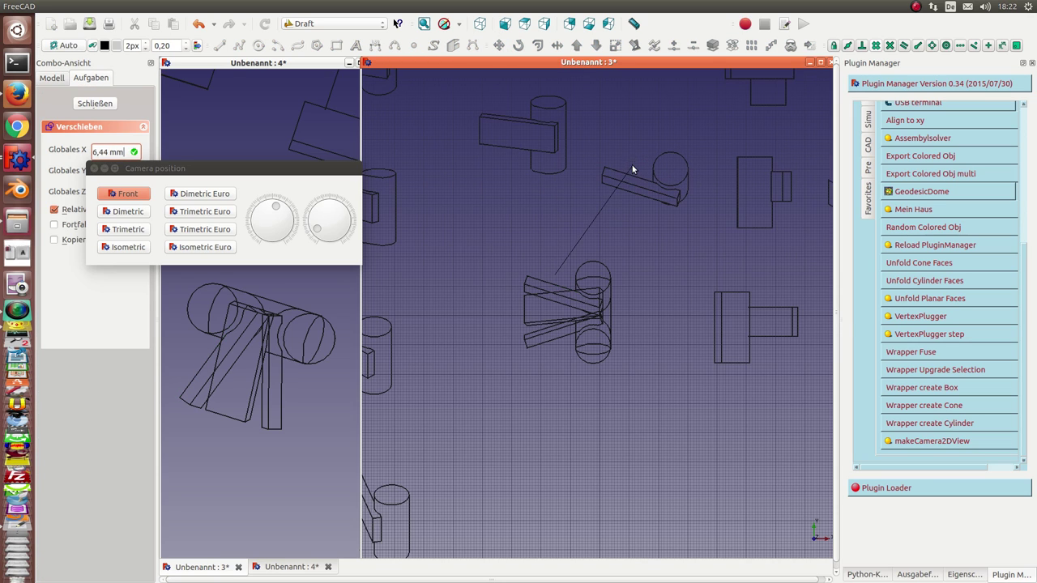
{"action": "left_click", "coordinate": [633, 170]}
- Move the next stacked projection up-left of centre and zoom out
{"action": "left_click", "coordinate": [555, 293]}
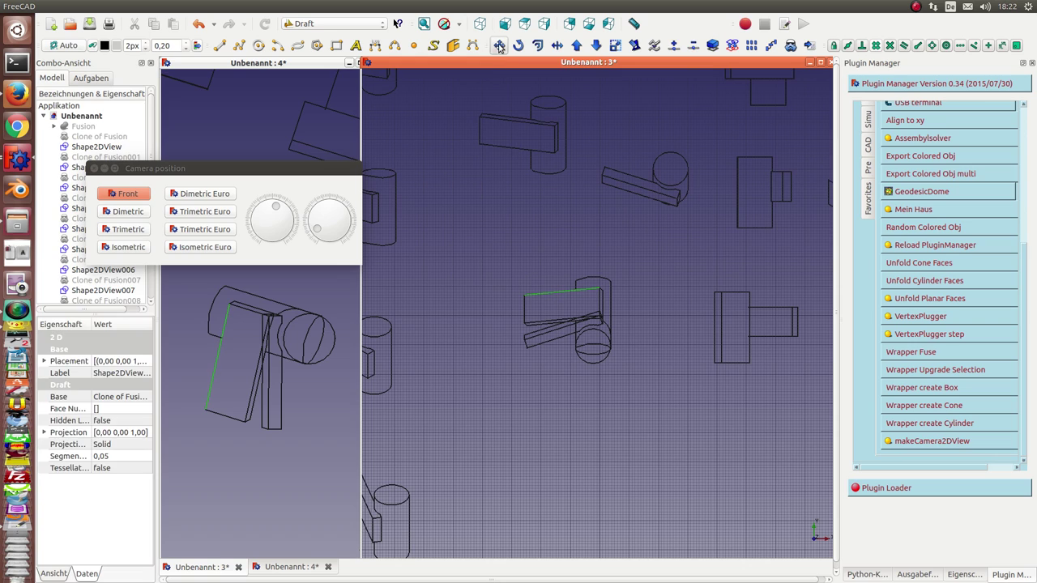
{"action": "left_click", "coordinate": [498, 46]}
{"action": "left_click", "coordinate": [552, 269]}
{"action": "left_click", "coordinate": [466, 194]}
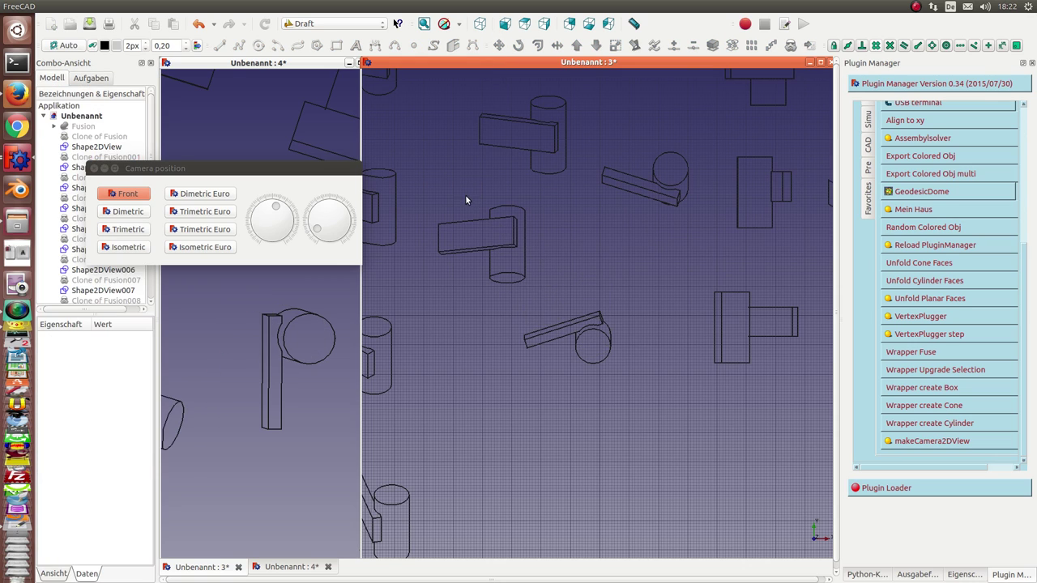
{"action": "scroll", "coordinate": [593, 241], "scroll_direction": "down", "scroll_amount": 1}
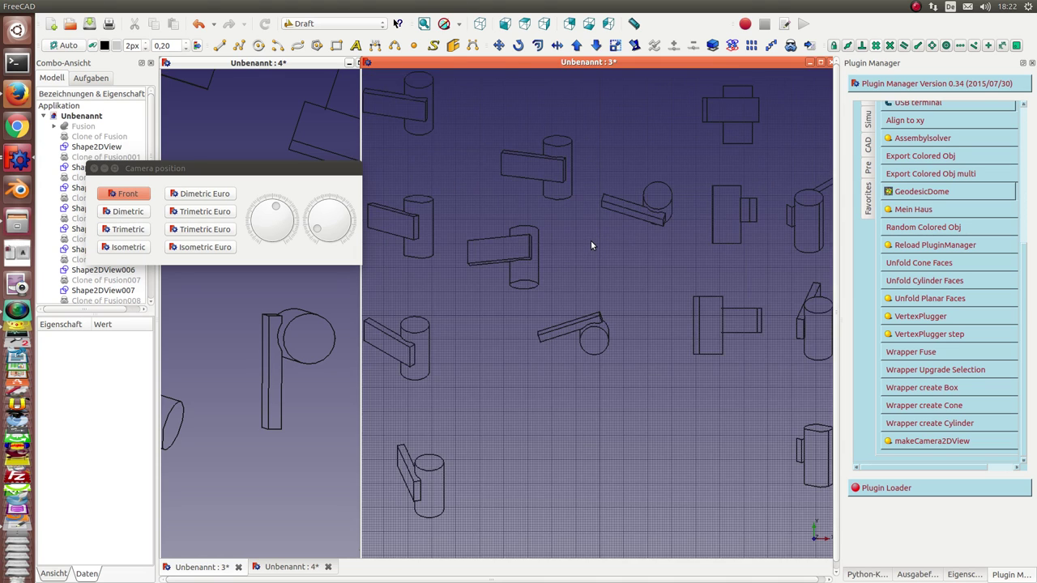
{"action": "scroll", "coordinate": [591, 241], "scroll_direction": "down", "scroll_amount": 1}
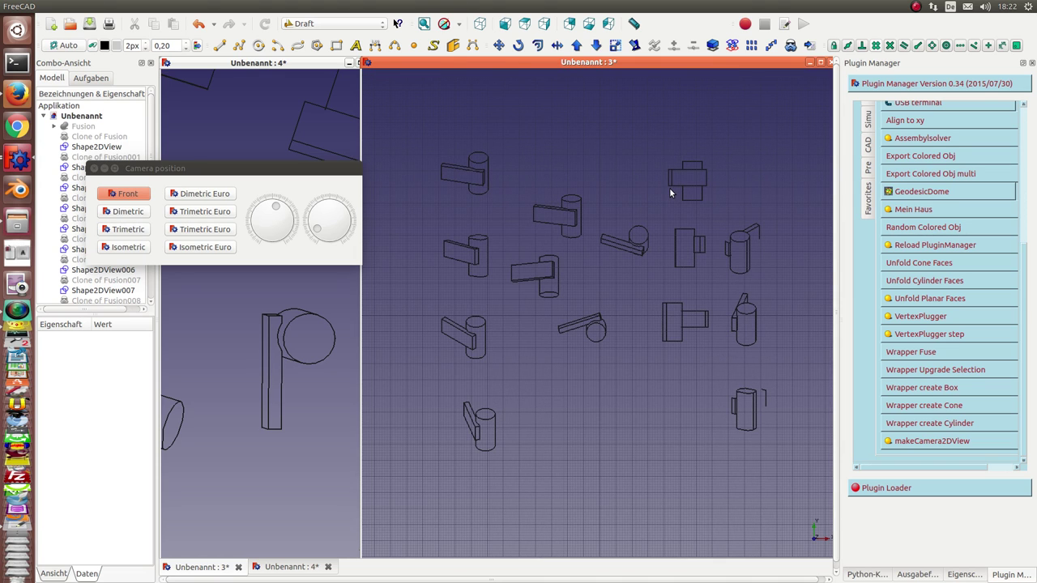